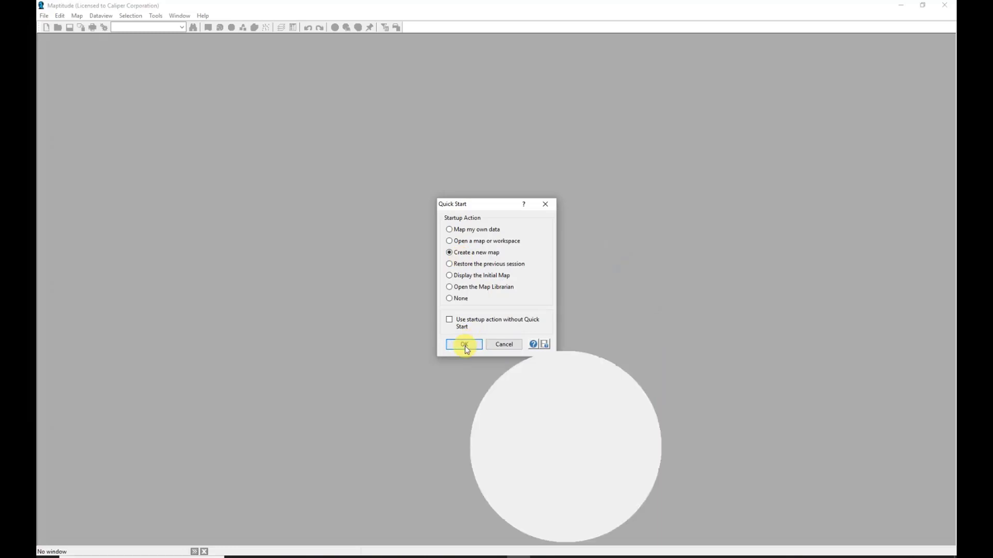
# Create a new Territories map built interactively from areas, using New Default Map, the 5-Digit ZIP Code layer and the ZIP field
pyautogui.click(465, 345)
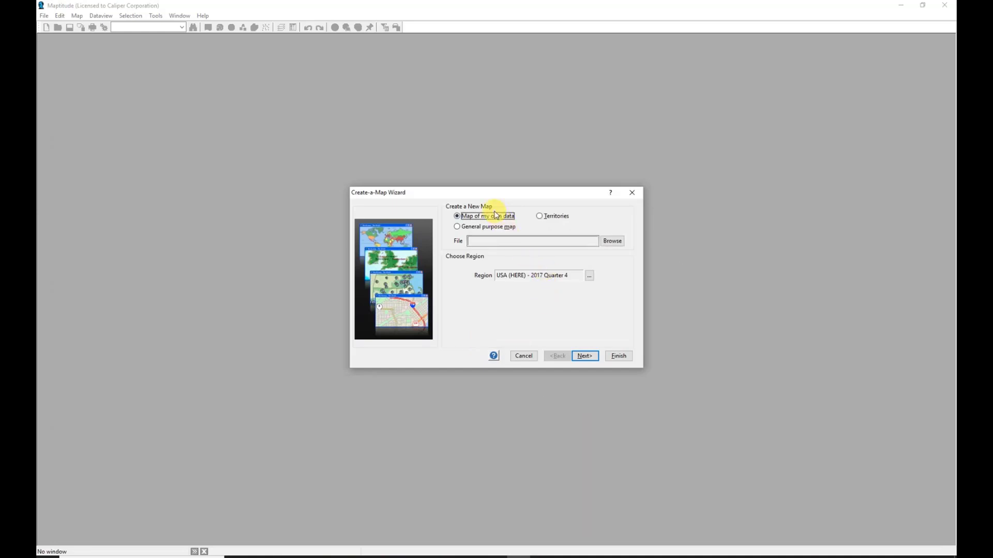
pyautogui.click(547, 218)
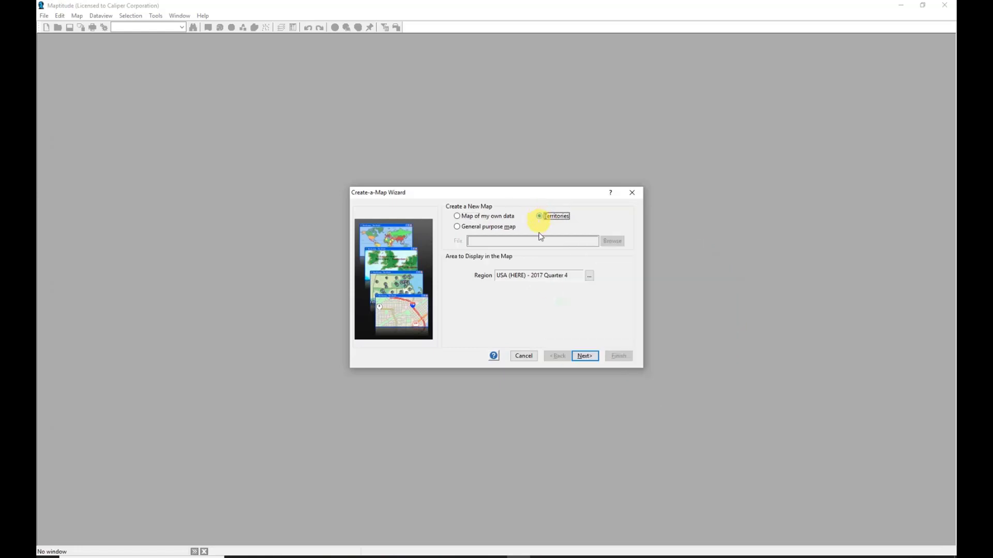
pyautogui.click(584, 356)
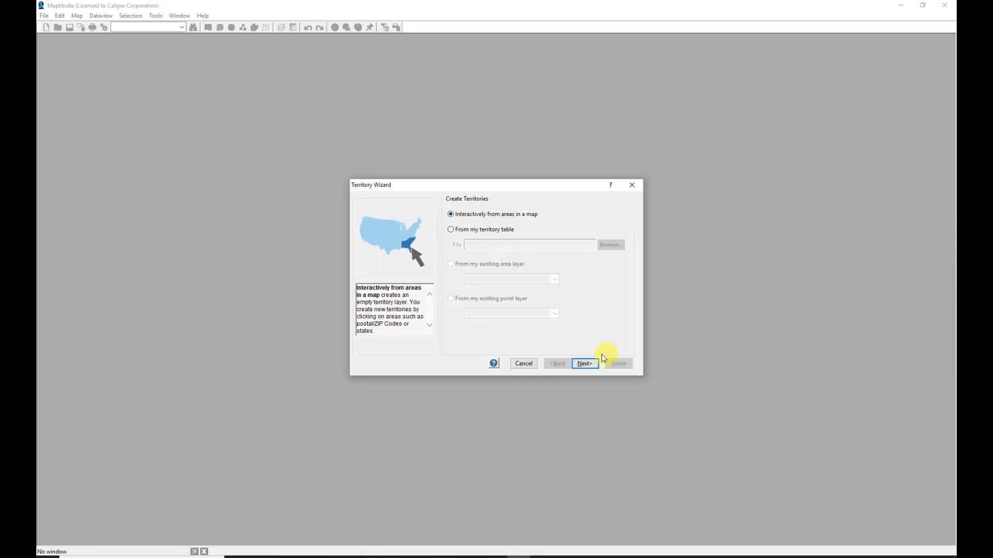
pyautogui.click(590, 363)
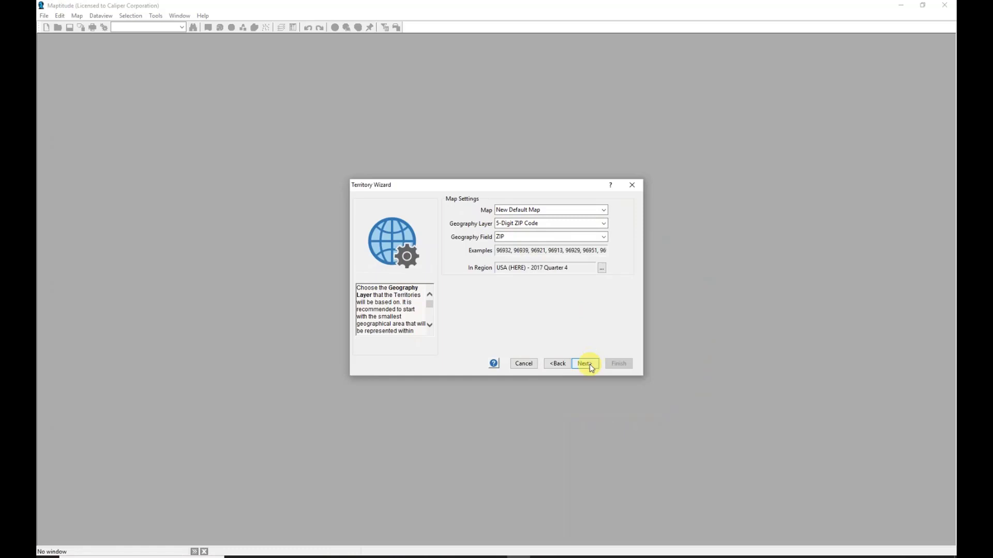
pyautogui.click(585, 364)
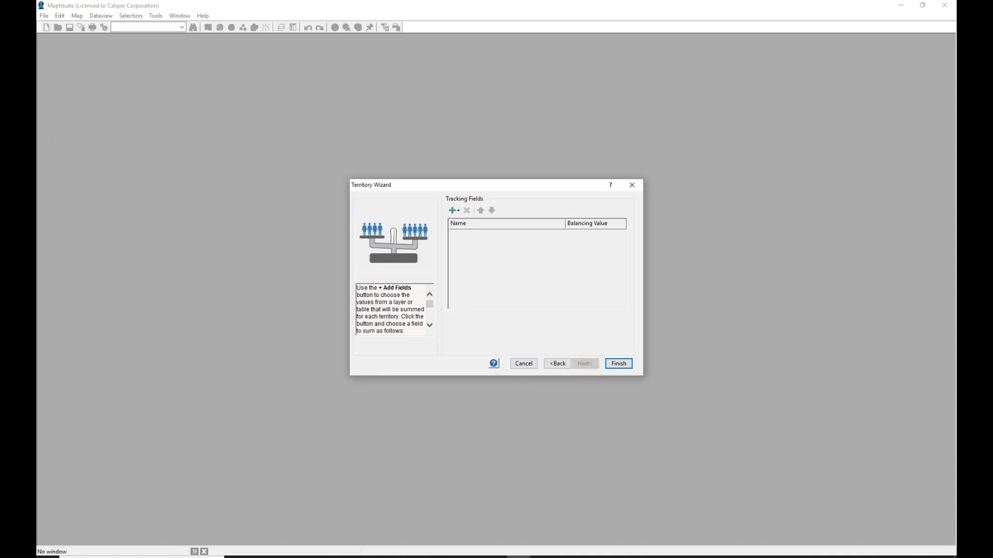
# Filter the geography layer fields by "mod" and add all six 16+_Mode fields, from Car_Drove alone to Worked at home, as tracking fields
pyautogui.click(460, 212)
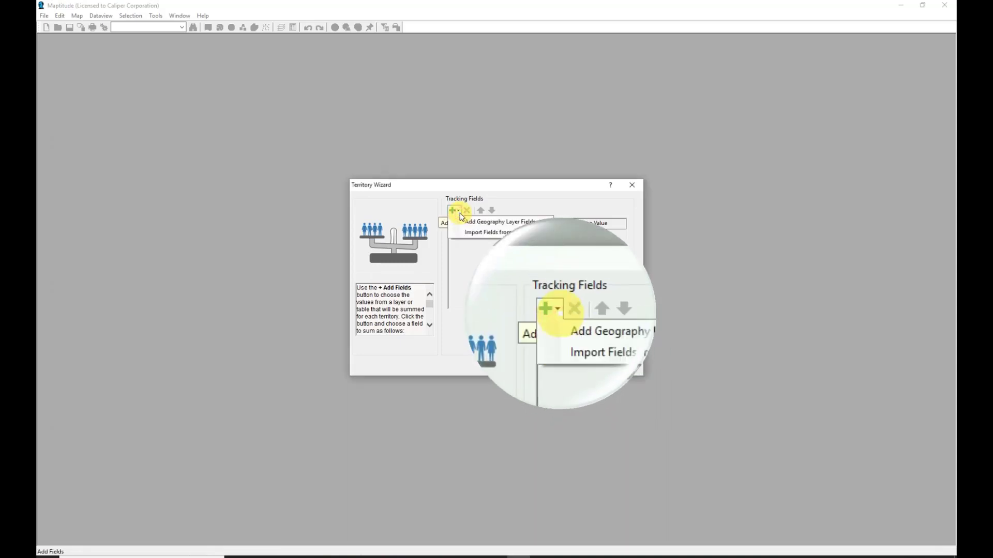
pyautogui.click(490, 223)
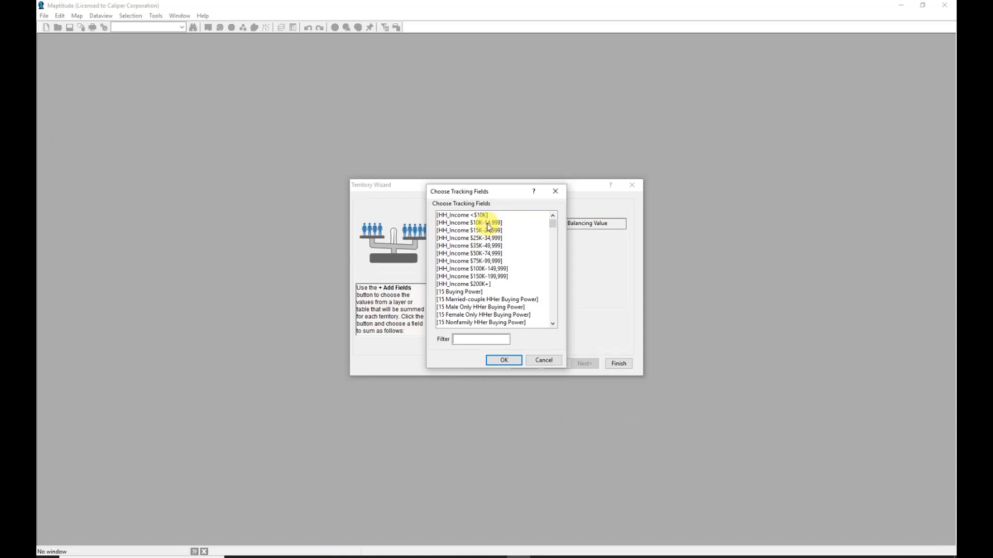
pyautogui.scroll(-3, 490, 228)
pyautogui.scroll(-10, 490, 227)
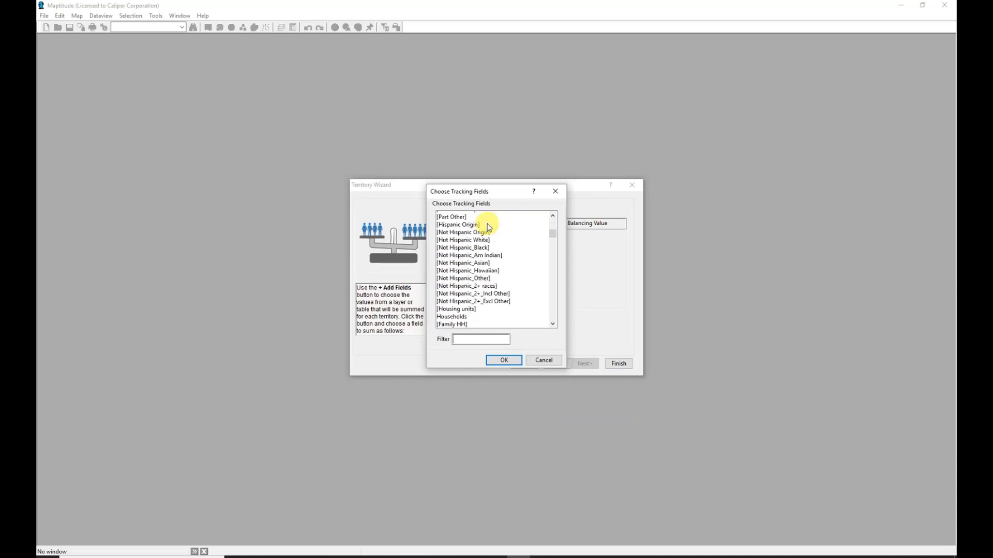
pyautogui.scroll(-12, 488, 227)
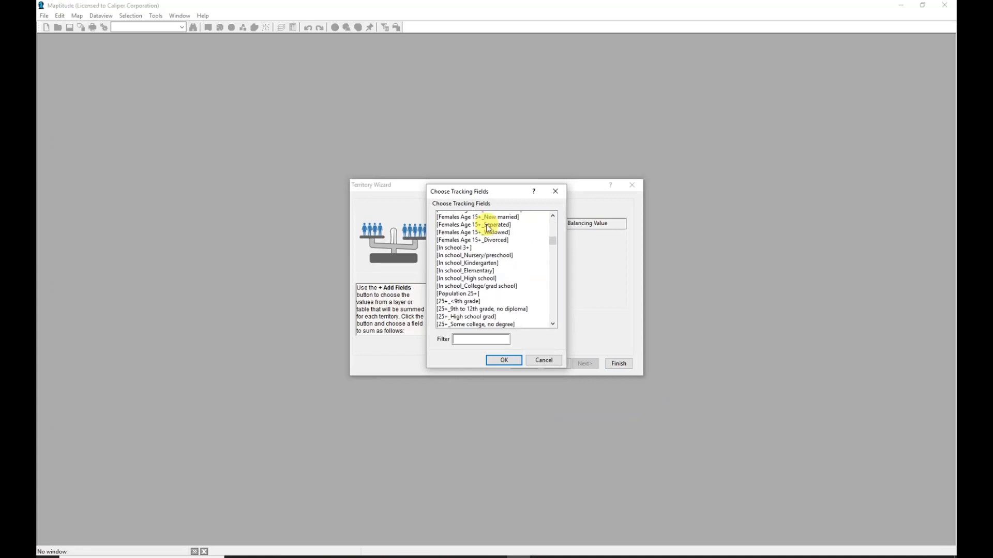
pyautogui.scroll(-4, 486, 230)
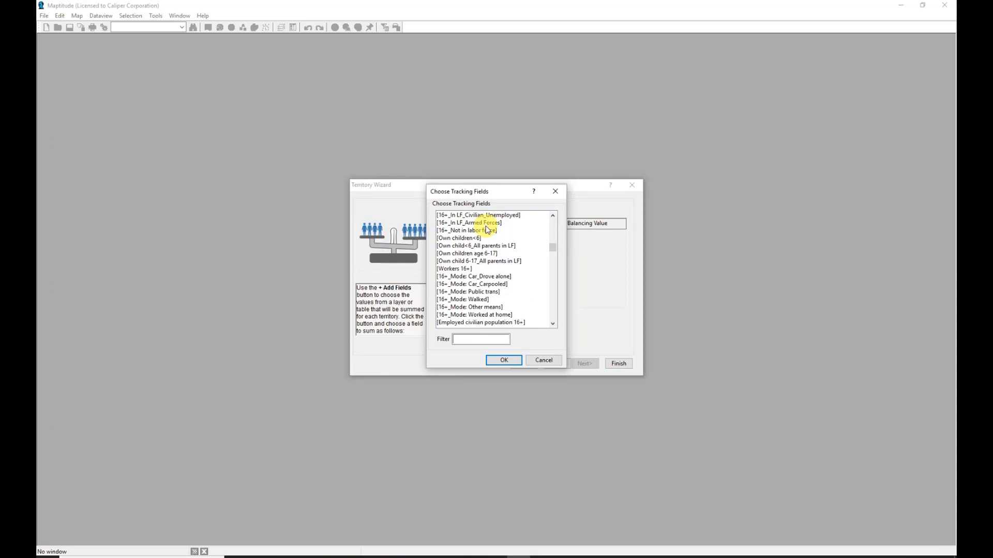
pyautogui.click(498, 340)
pyautogui.write('mod')
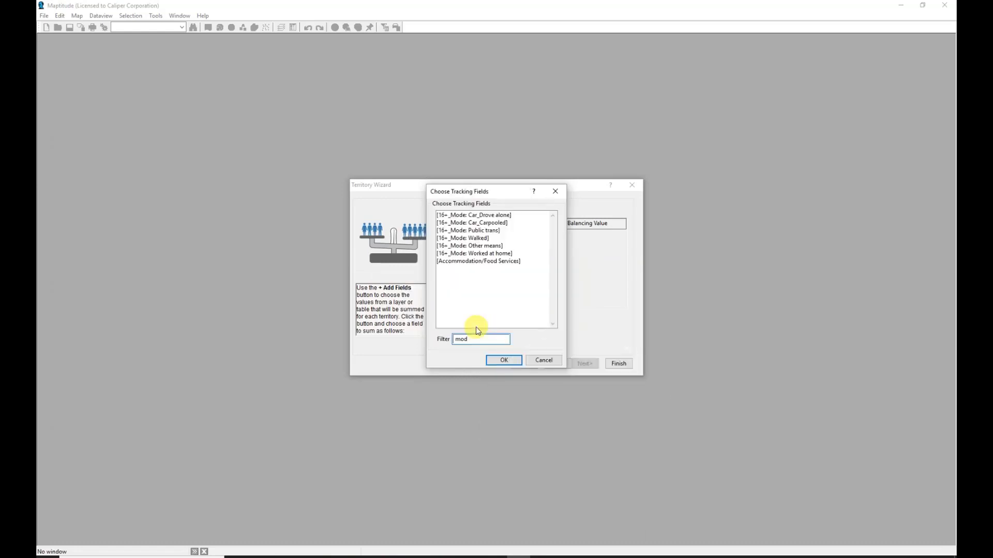
pyautogui.click(465, 217)
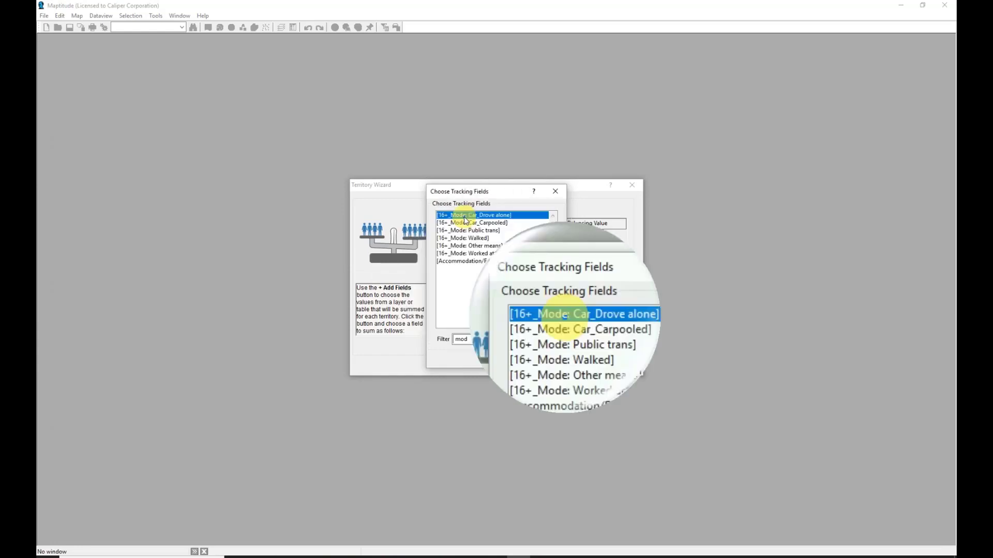
pyautogui.keyDown('shift'); pyautogui.click(462, 253); pyautogui.keyUp('shift')
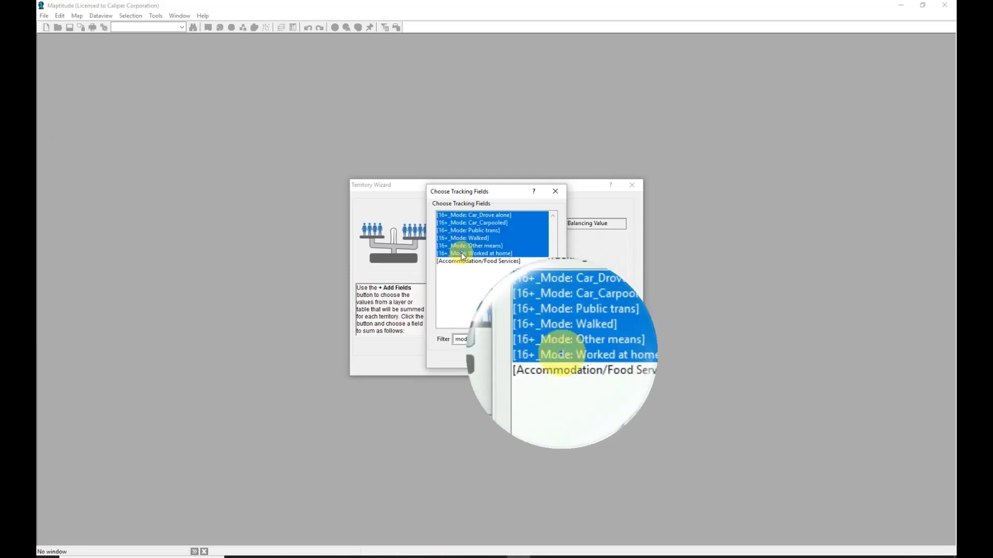
pyautogui.click(502, 361)
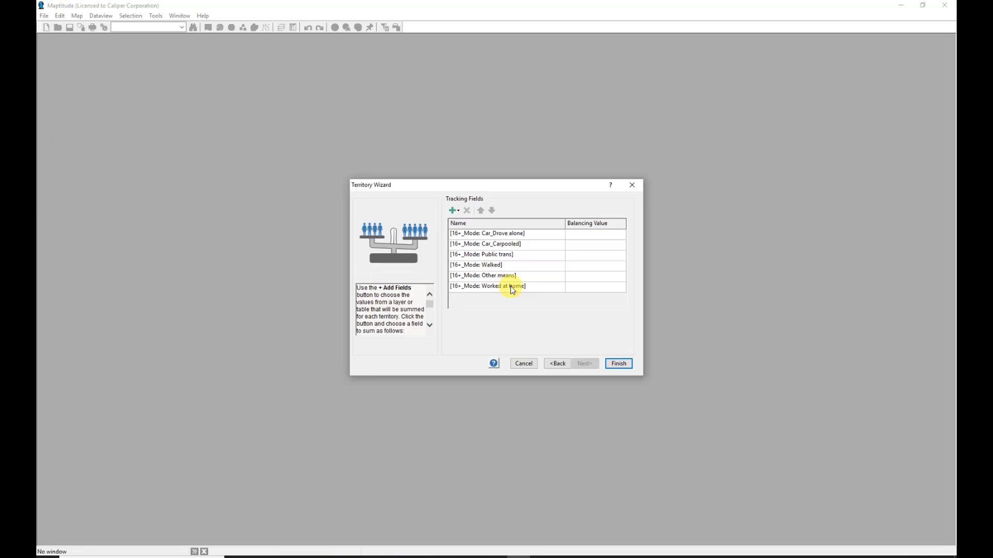
# Make 16+_Mode: Walked the first tracking field and remove 16+_Mode: Other means from the list
pyautogui.click(463, 215)
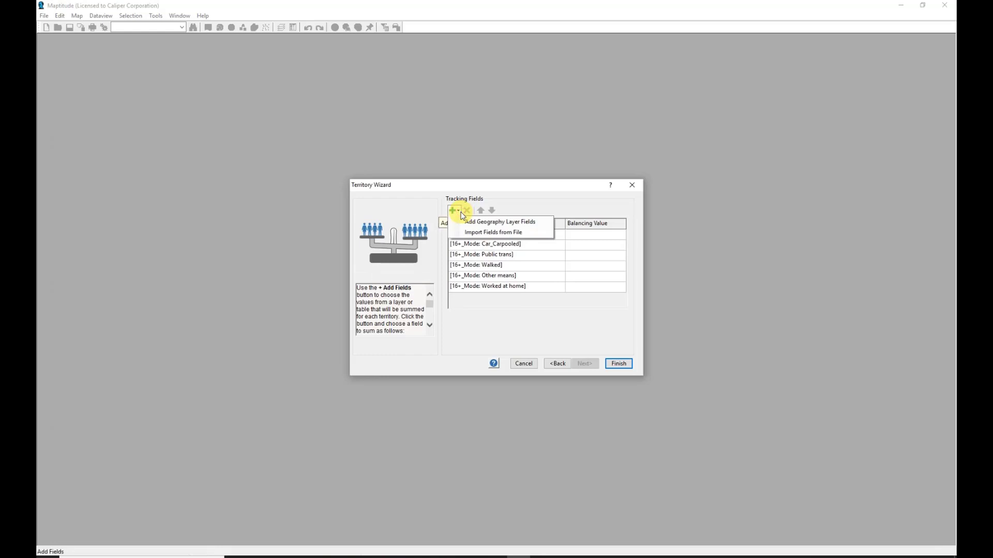
pyautogui.click(495, 207)
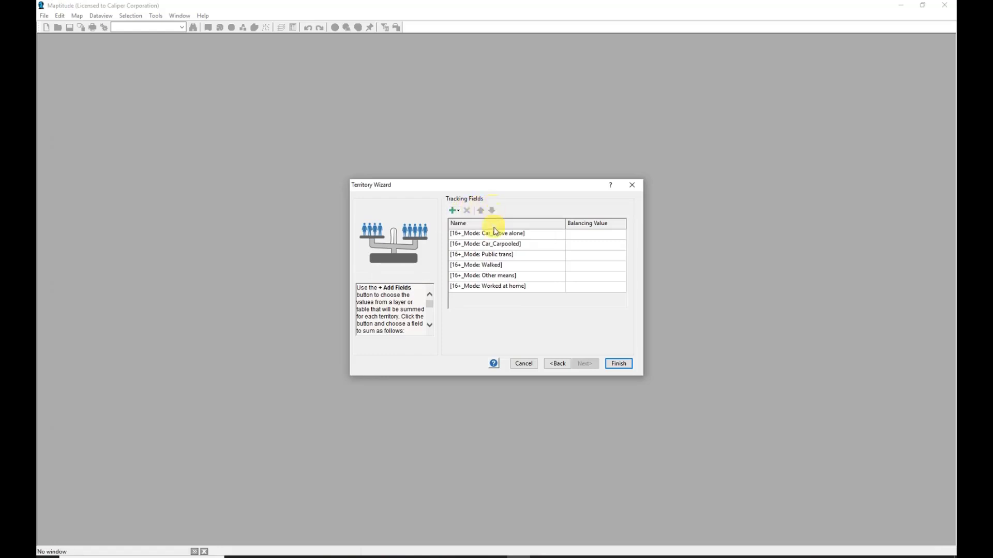
pyautogui.click(488, 268)
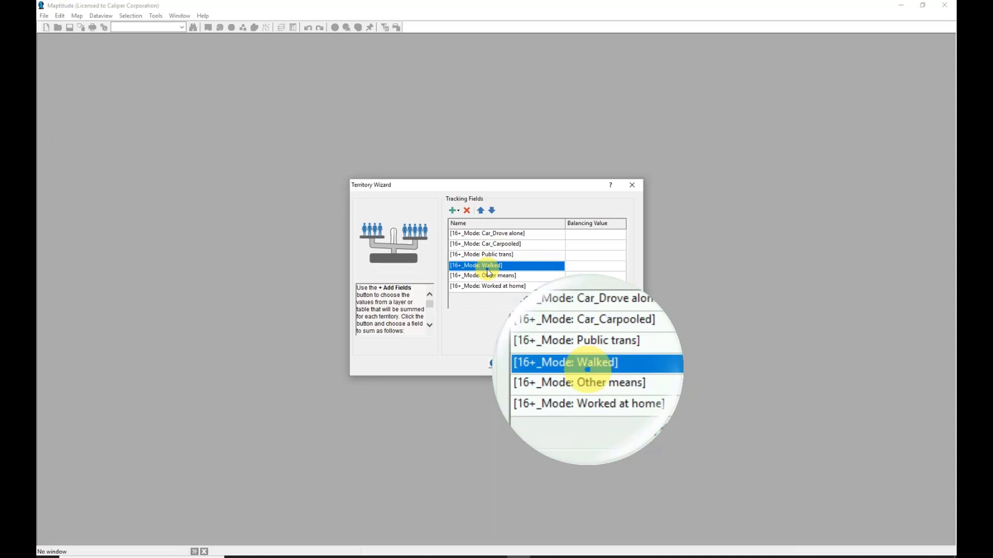
pyautogui.click(485, 213)
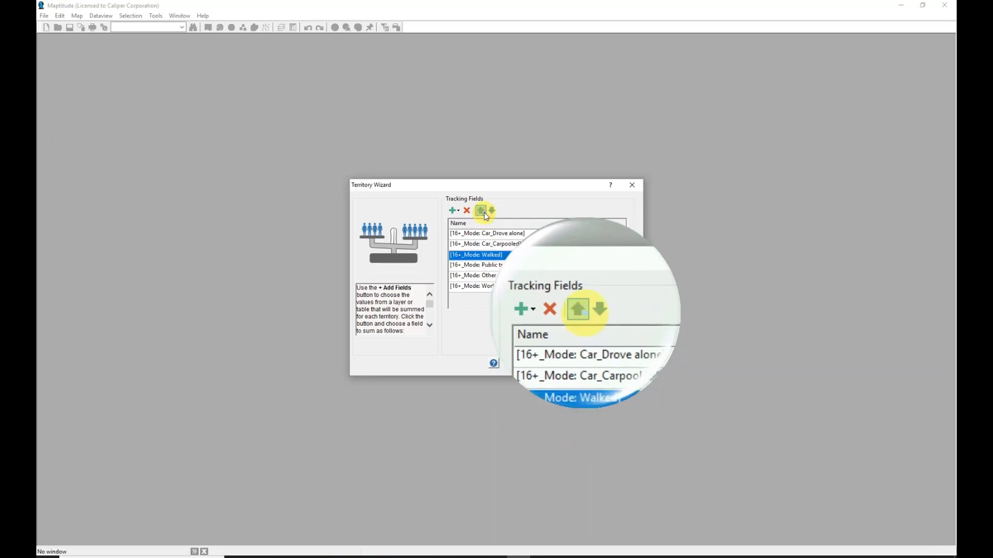
pyautogui.click(485, 214)
pyautogui.click(485, 213)
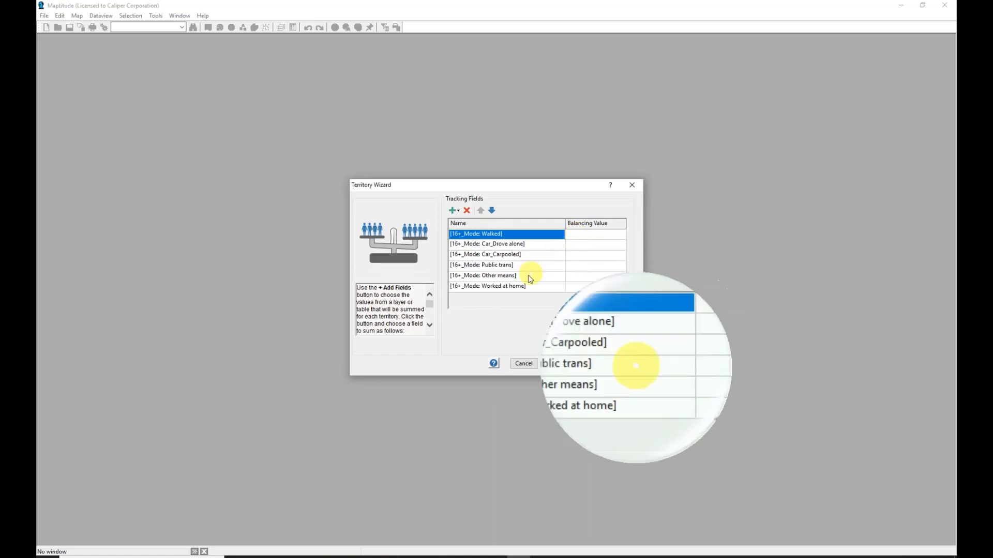
pyautogui.click(500, 277)
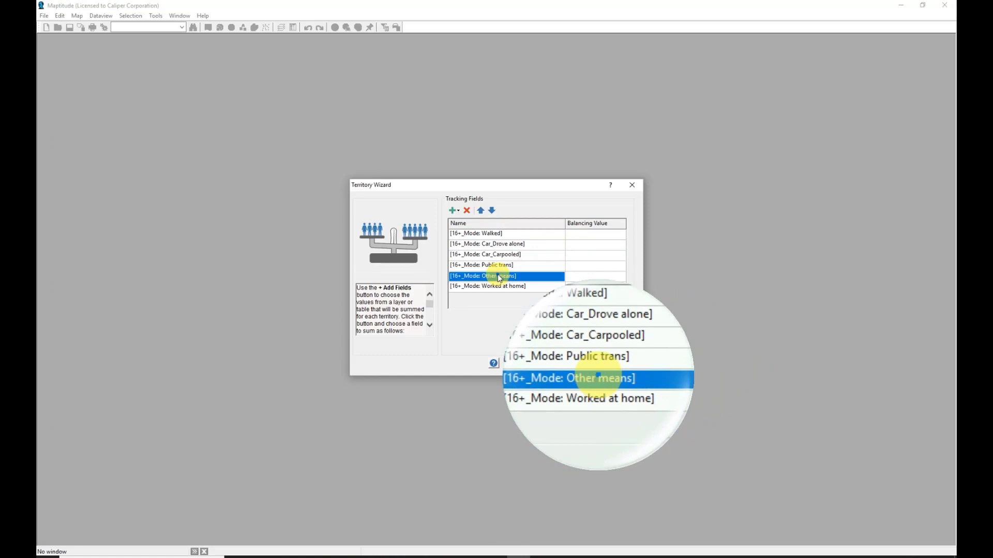
pyautogui.click(467, 210)
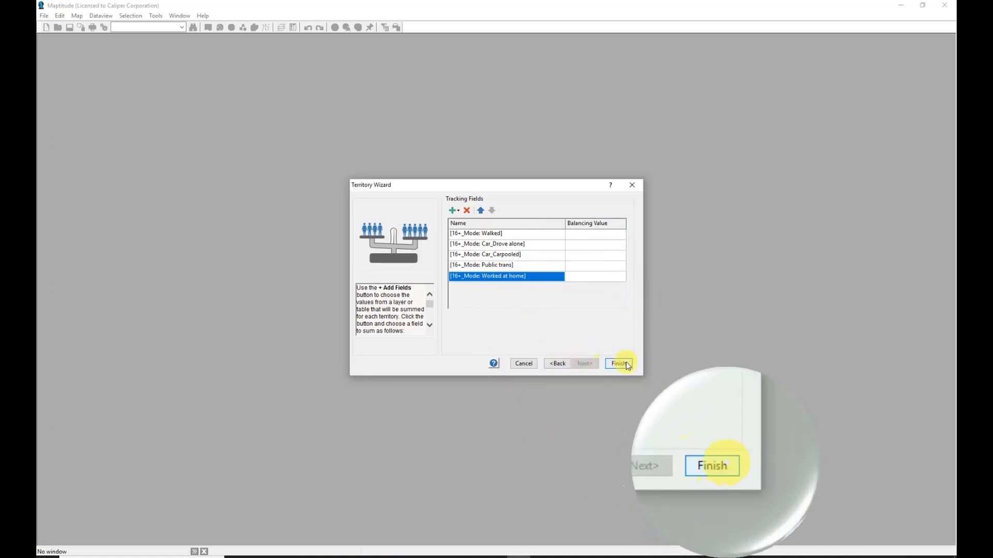
# Finish the territory setup and save the layer as Territories.dbd in the Training folder
pyautogui.click(620, 364)
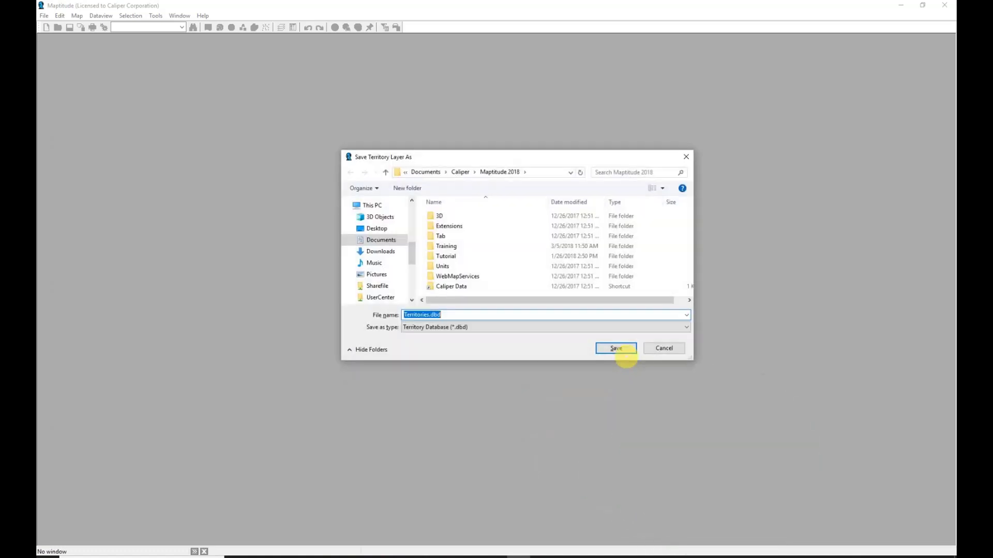
pyautogui.doubleClick(458, 247)
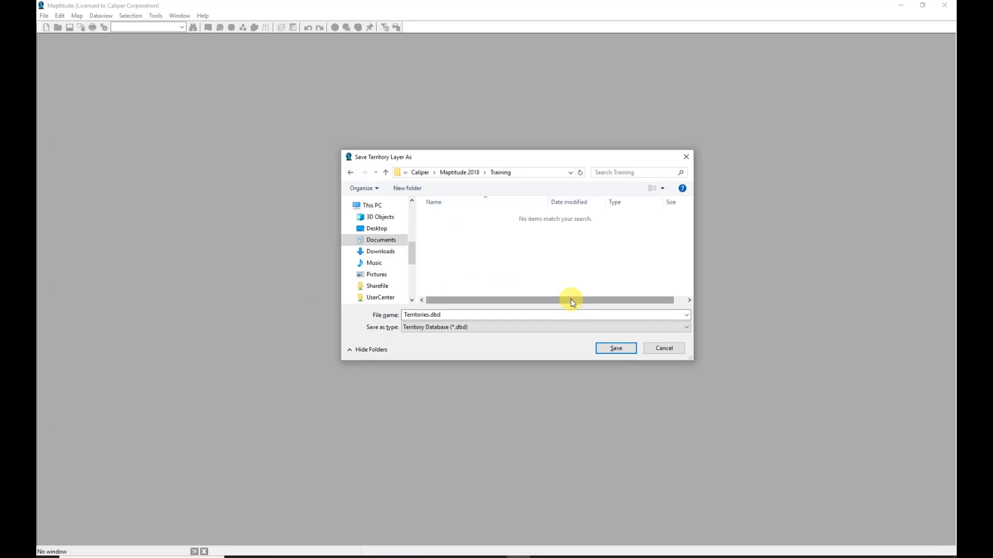
pyautogui.click(617, 348)
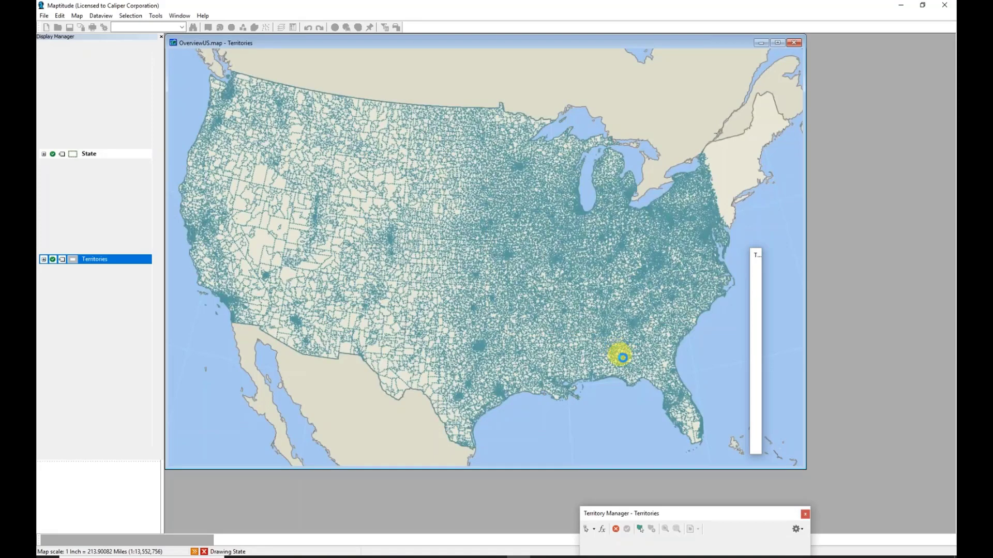
# Move the Territory Manager so it is fully visible, and place the Tools toolbox clear of the map
pyautogui.moveTo(675, 514); pyautogui.dragTo(687, 217)
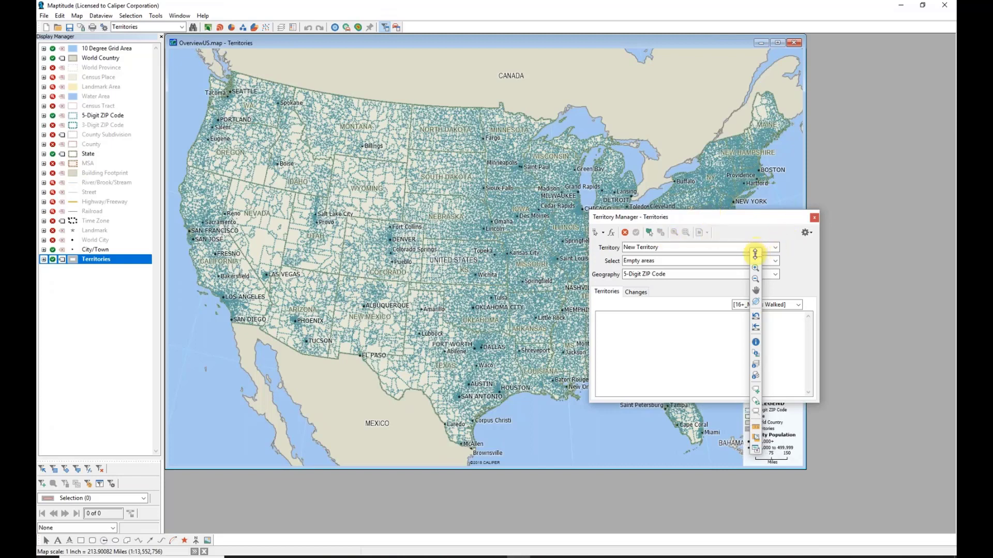
pyautogui.moveTo(758, 254); pyautogui.dragTo(868, 240)
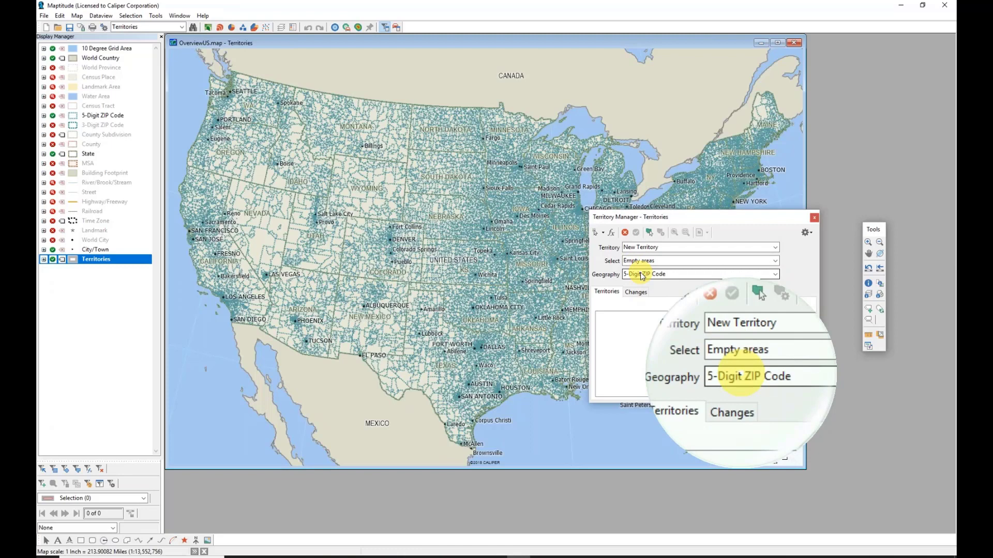
# Keep 5-Digit ZIP Code as the territory geography and activate Select by Pointing in the Territory Manager
pyautogui.click(641, 276)
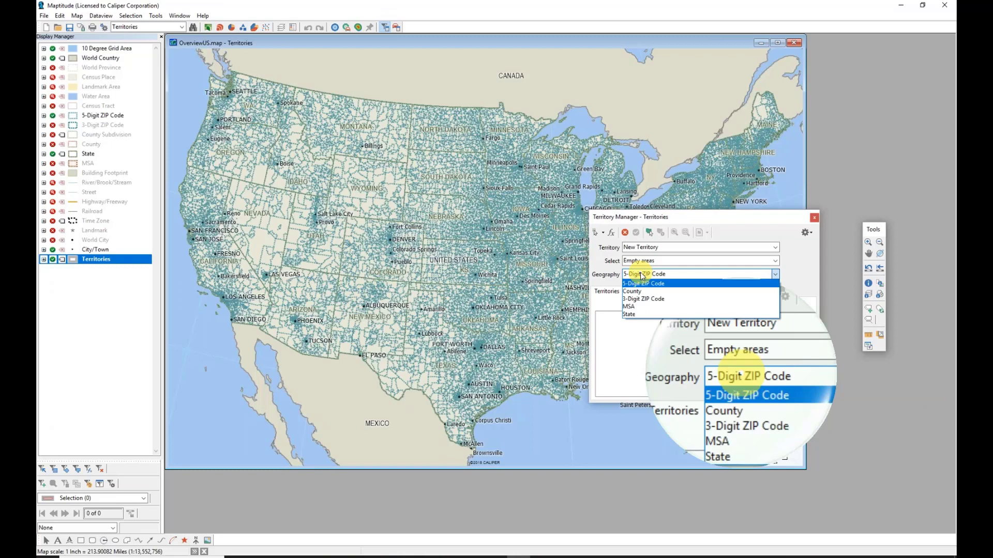
pyautogui.click(642, 276)
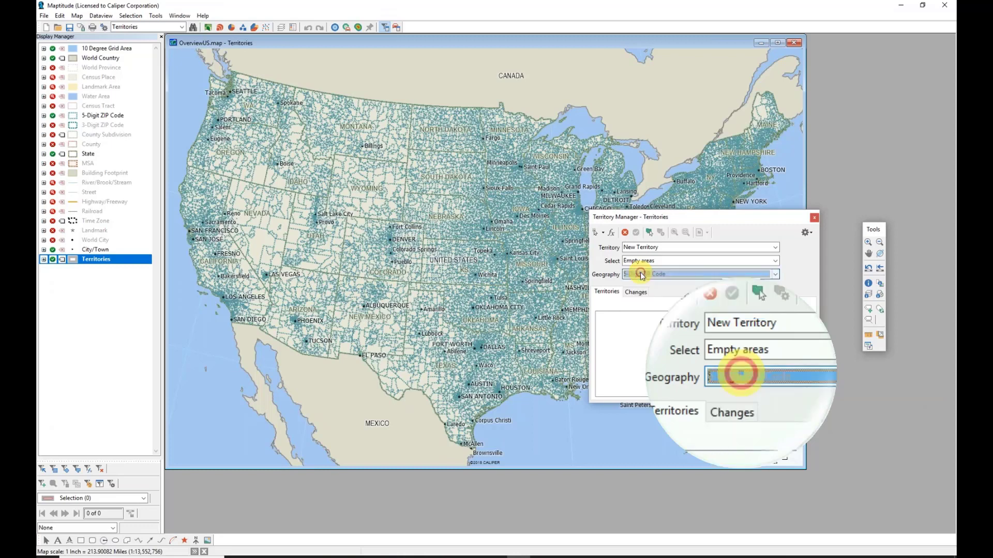
pyautogui.click(598, 235)
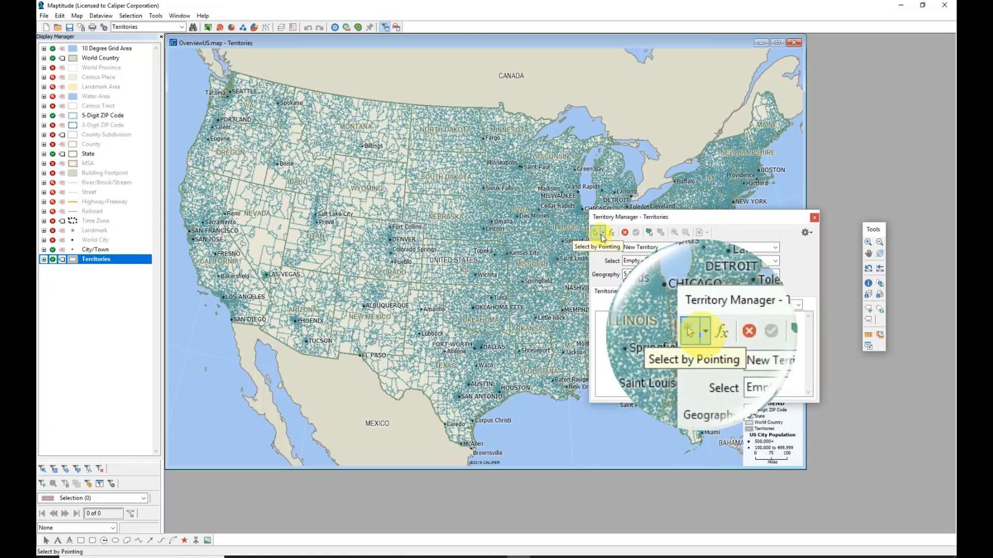
pyautogui.click(603, 235)
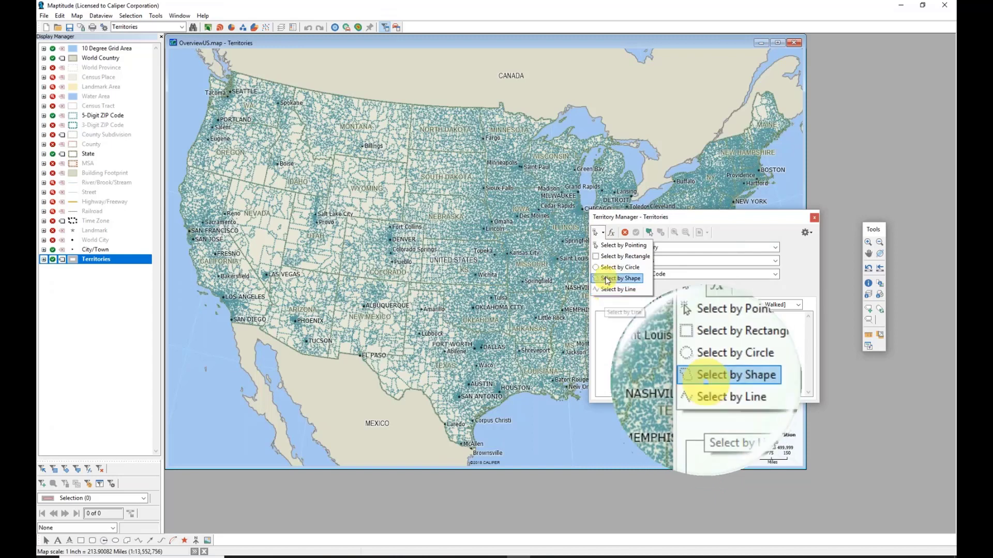
pyautogui.click(610, 247)
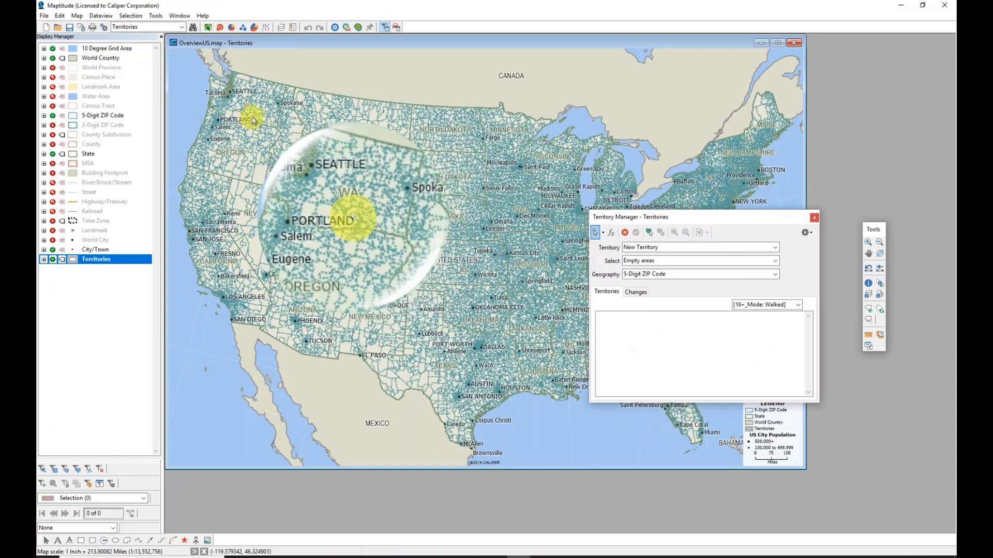
# Select a 5-digit ZIP Code area just east of Seattle, Washington, for the new territory
pyautogui.scroll(2, 253, 120)
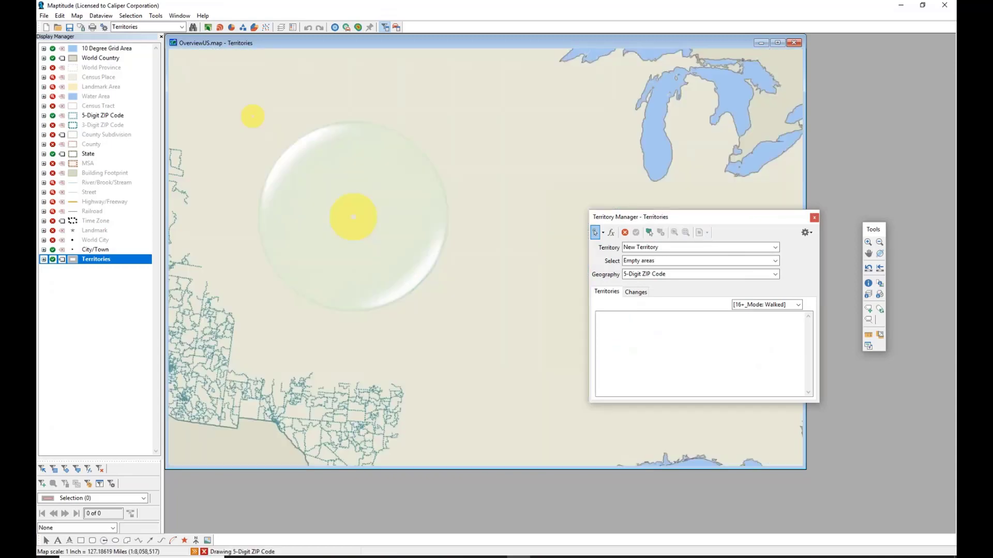
pyautogui.moveTo(239, 109); pyautogui.dragTo(426, 275)
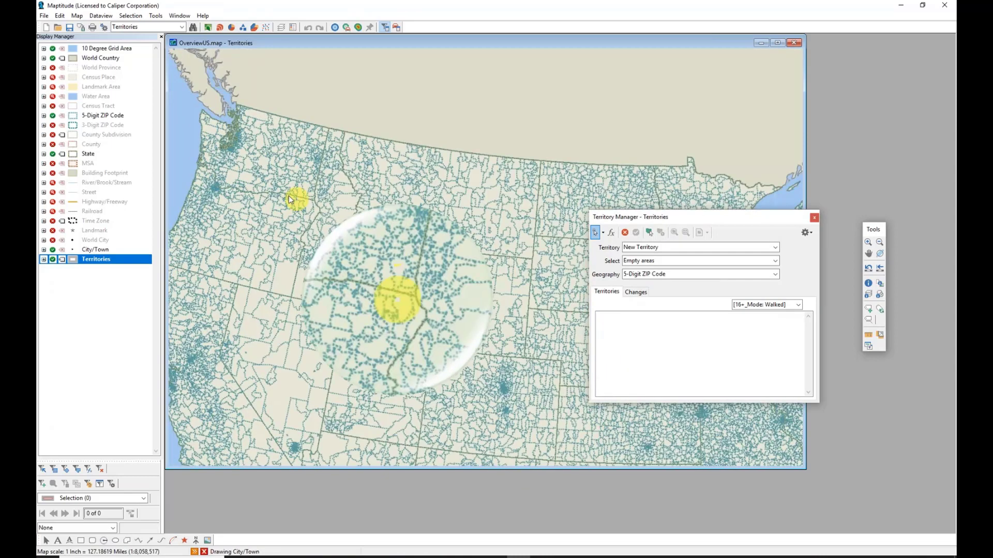
pyautogui.scroll(1, 256, 182)
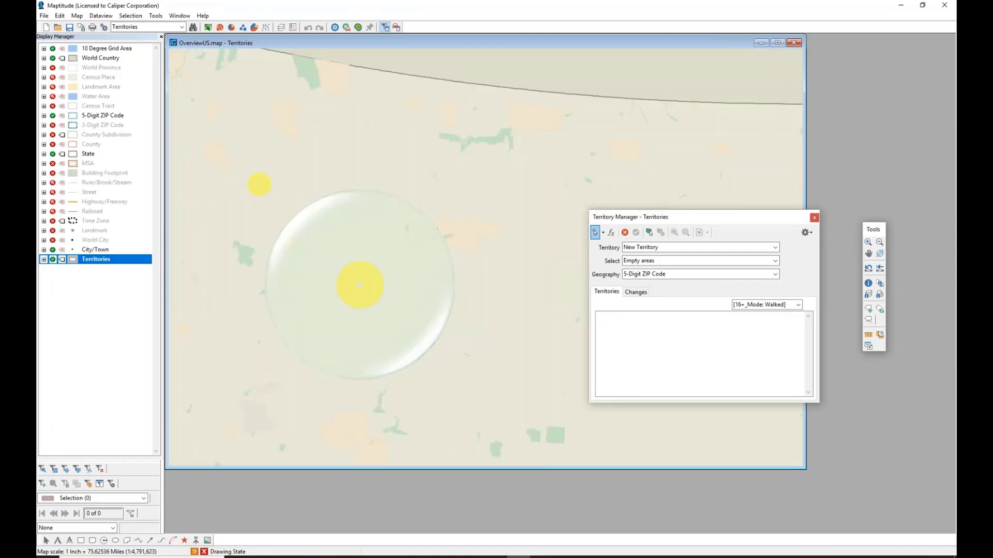
pyautogui.moveTo(200, 133); pyautogui.dragTo(500, 295)
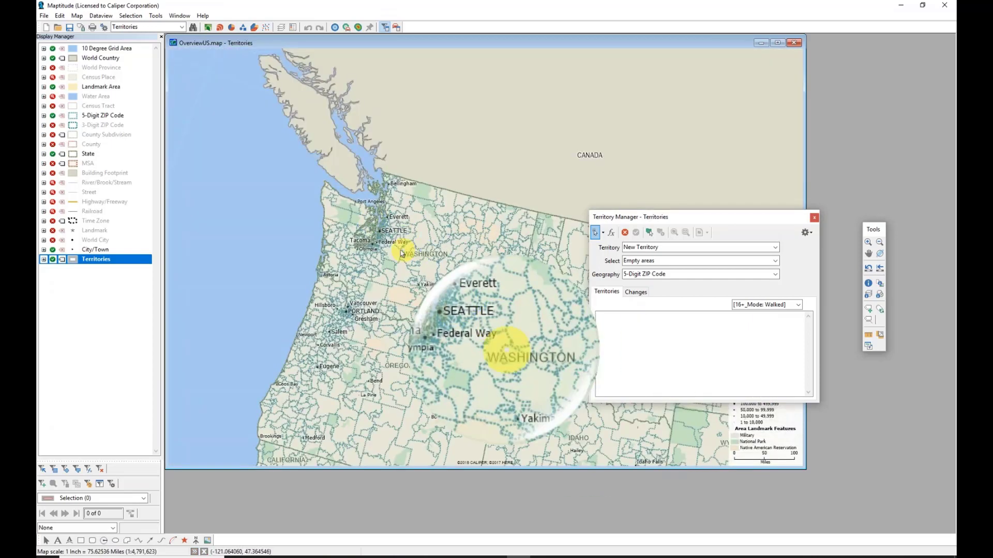
pyautogui.scroll(1, 377, 250)
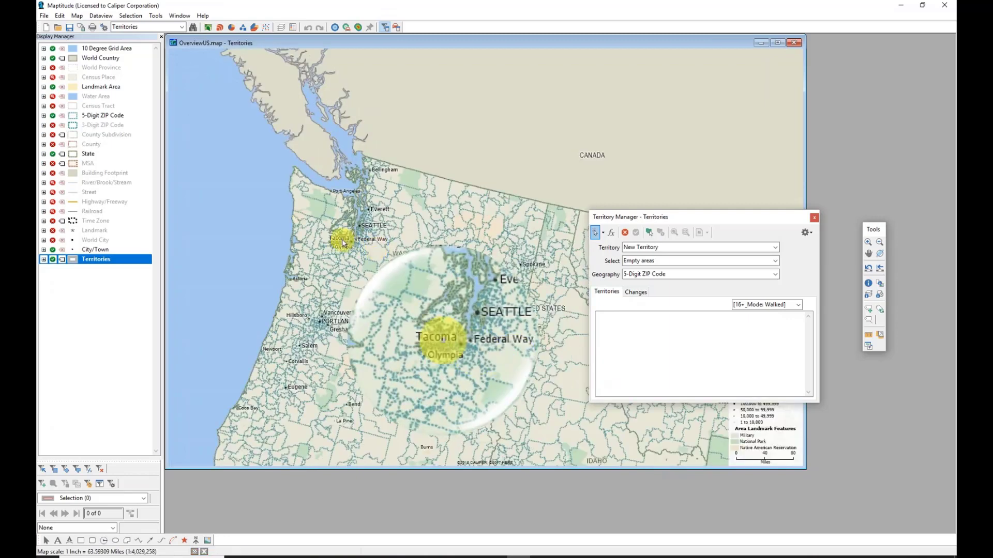
pyautogui.click(388, 227)
pyautogui.moveTo(387, 228); pyautogui.dragTo(398, 236)
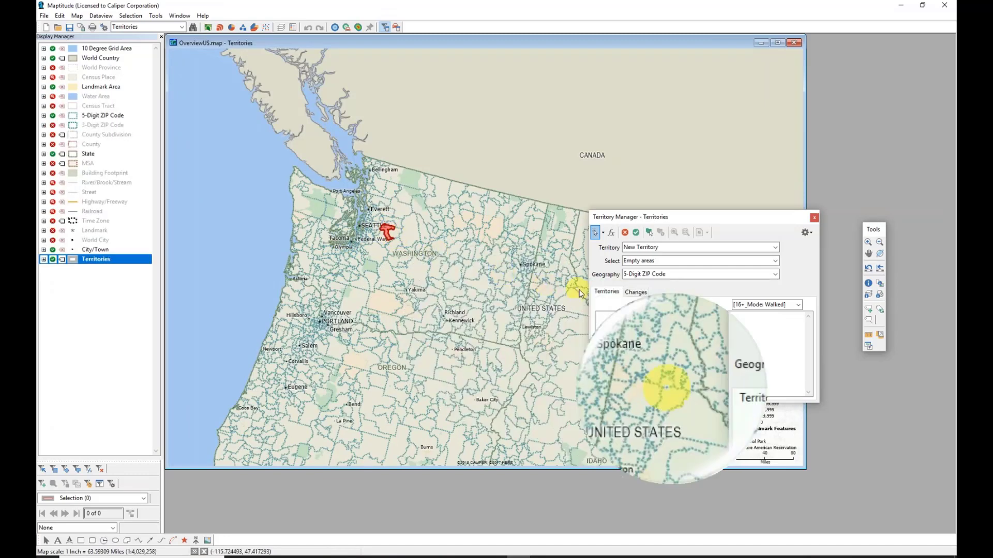
# Show the tracking field changes and add the neighboring ZIP Codes east of Seattle to the new territory selection
pyautogui.click(639, 292)
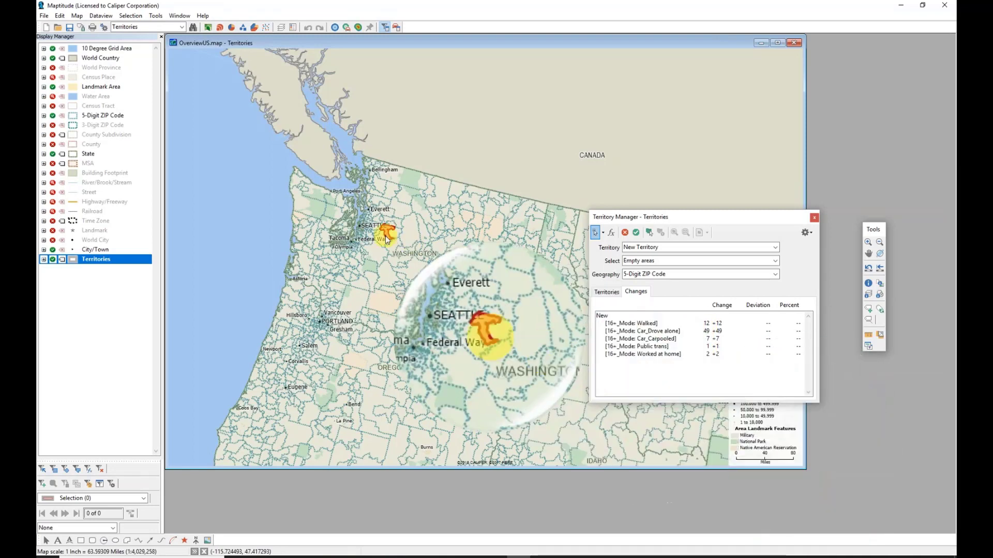
pyautogui.moveTo(409, 238)
pyautogui.mouseDown()
pyautogui.moveTo(408, 221)
pyautogui.moveTo(397, 223)
pyautogui.moveTo(407, 256)
pyautogui.moveTo(394, 223)
pyautogui.moveTo(390, 231)
pyautogui.mouseUp()
pyautogui.moveTo(390, 231)
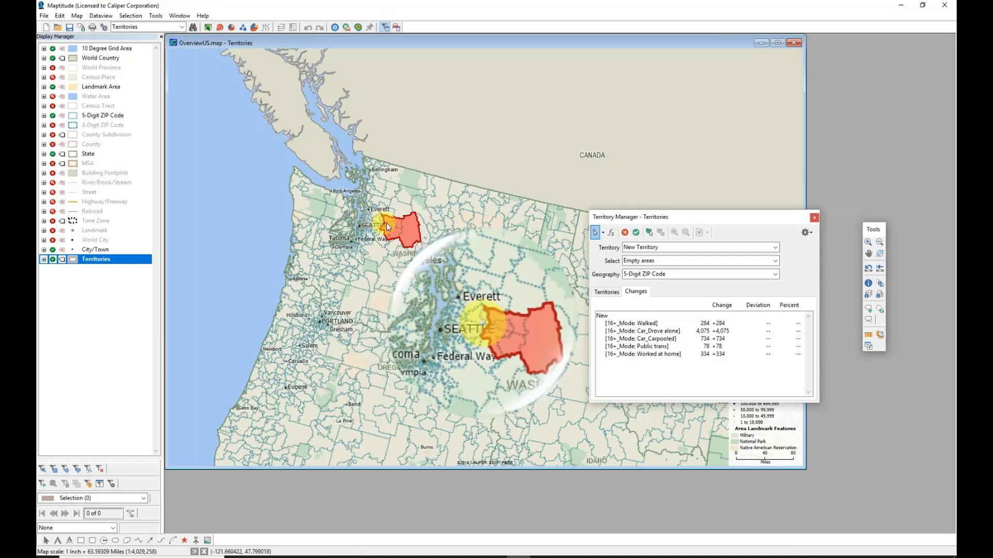
# Save the selected ZIP Codes as a new territory named One
pyautogui.click(637, 234)
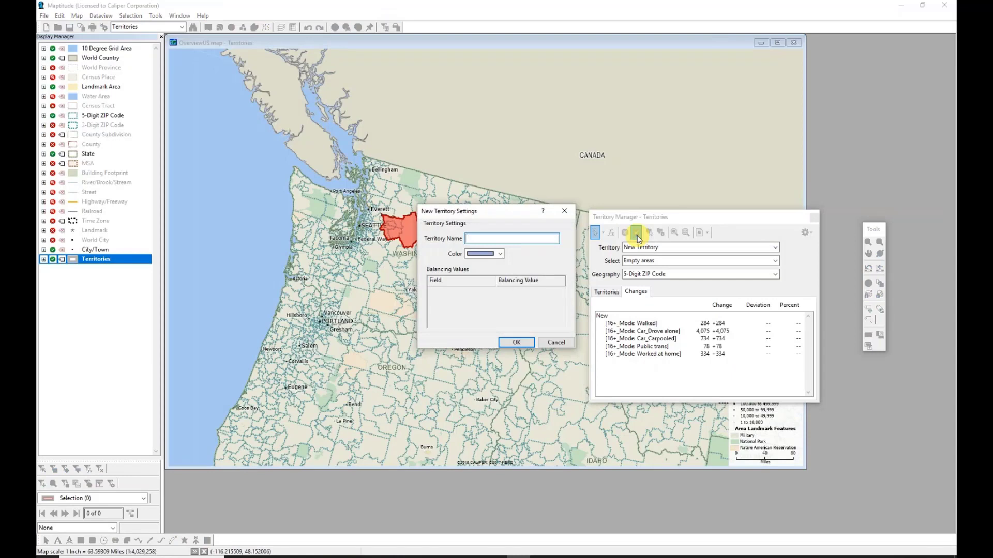
pyautogui.write('One')
pyautogui.press('Return')
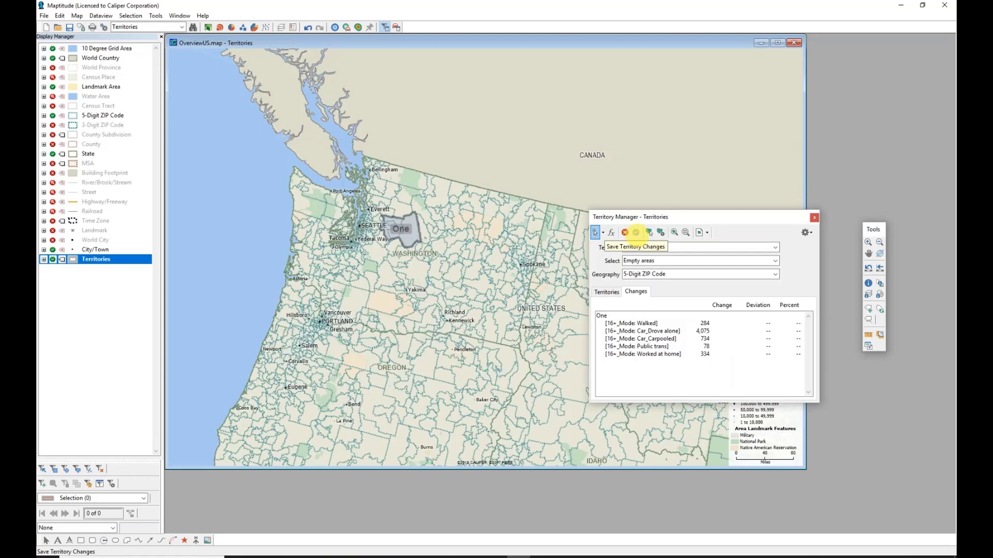
pyautogui.click(636, 233)
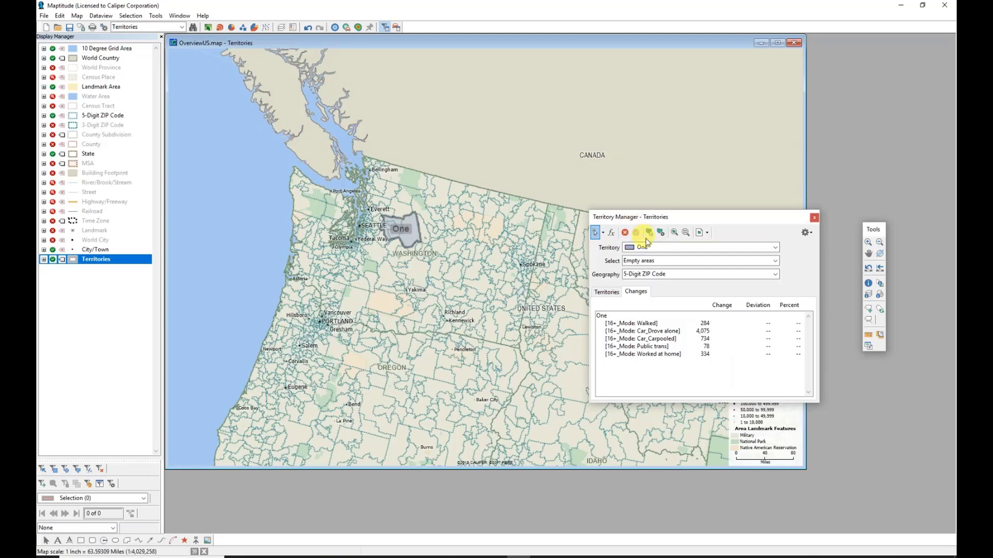
# Add the ZIP Codes surrounding territory One, from Everett into central Washington, using Select by Rectangle, and save the territory changes
pyautogui.click(603, 233)
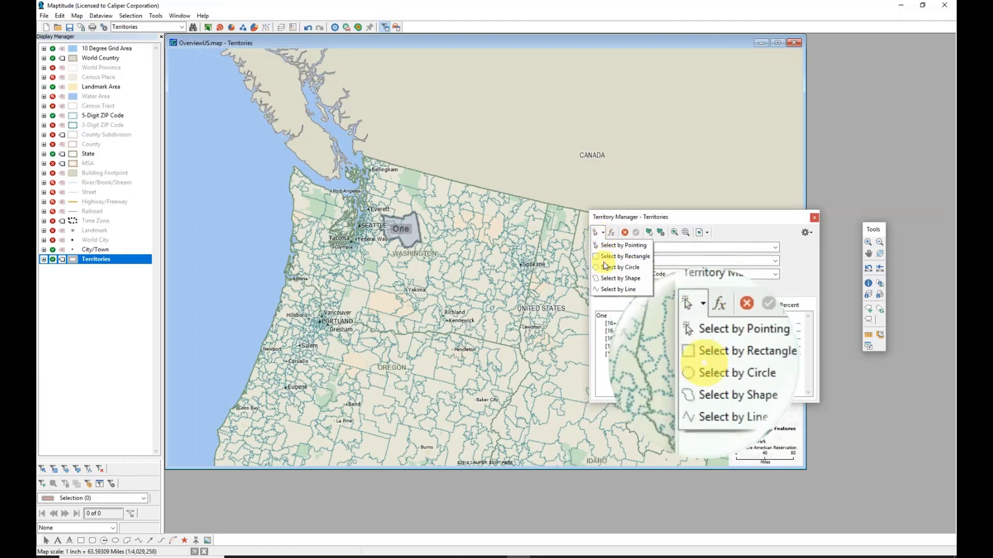
pyautogui.click(606, 256)
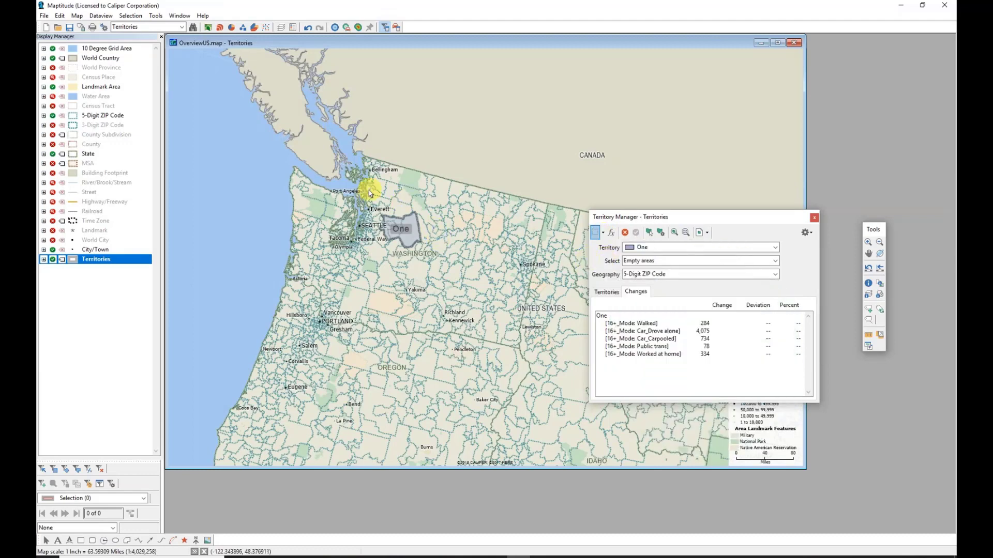
pyautogui.click(371, 211)
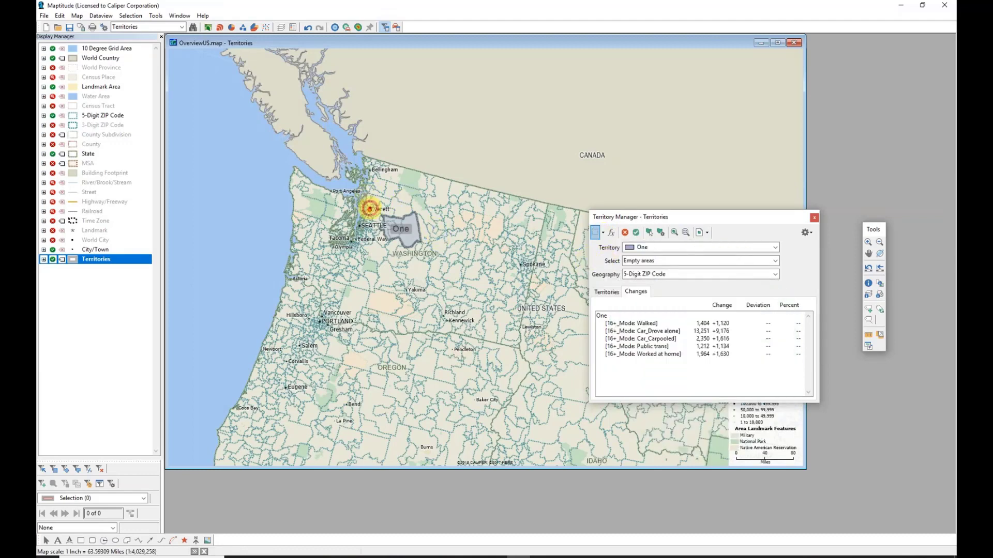
pyautogui.click(449, 264)
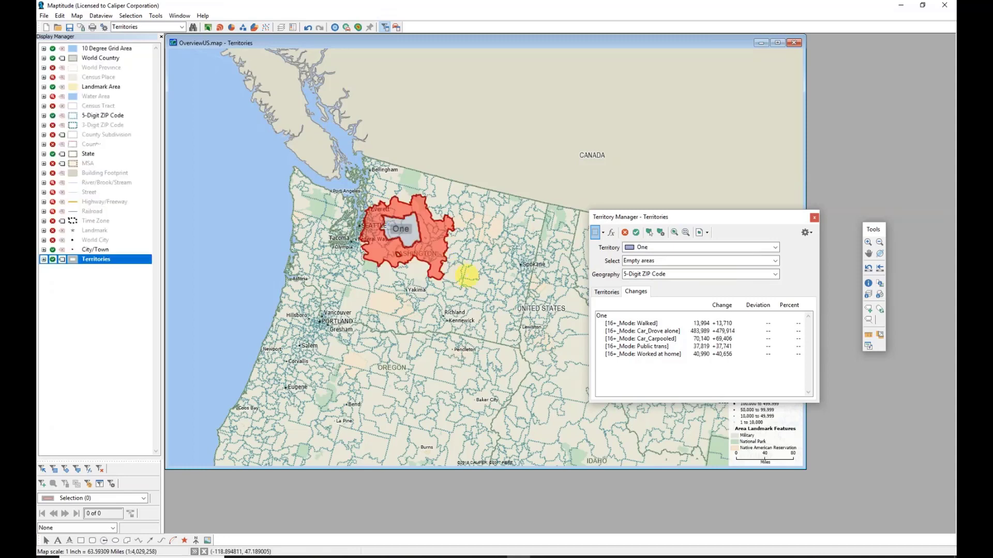
pyautogui.moveTo(392, 250); pyautogui.dragTo(402, 262)
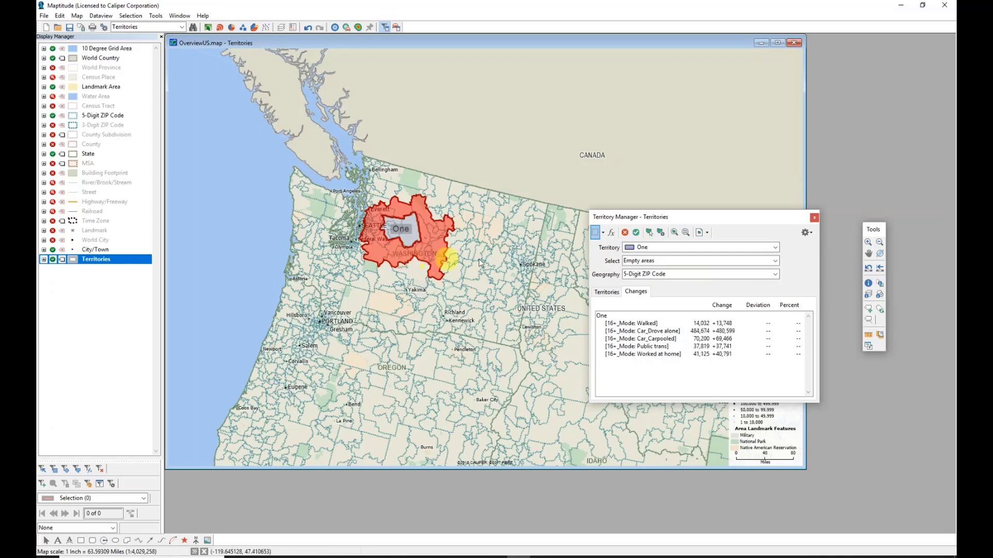
pyautogui.click(635, 233)
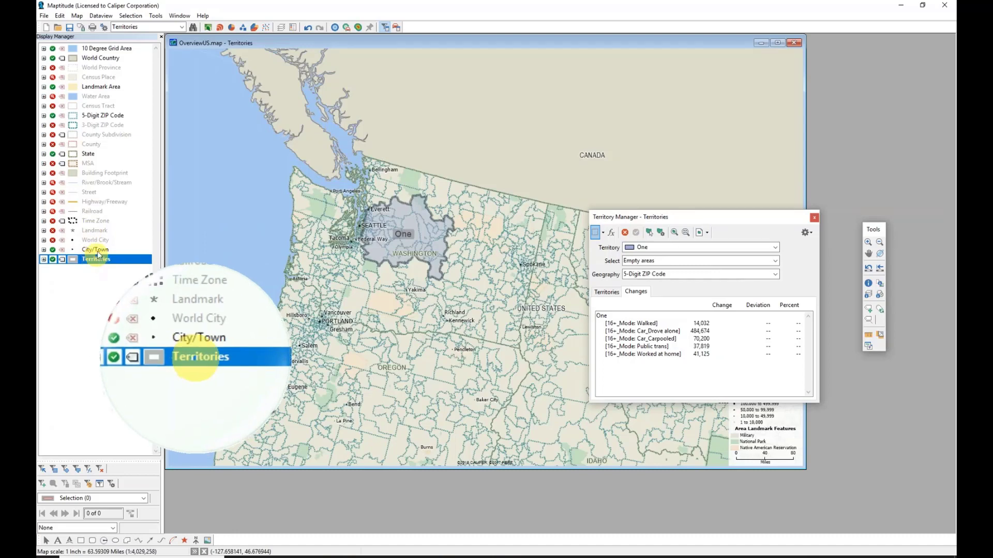
# Make 5-Digit ZIP Code the working layer of the map
pyautogui.click(85, 116)
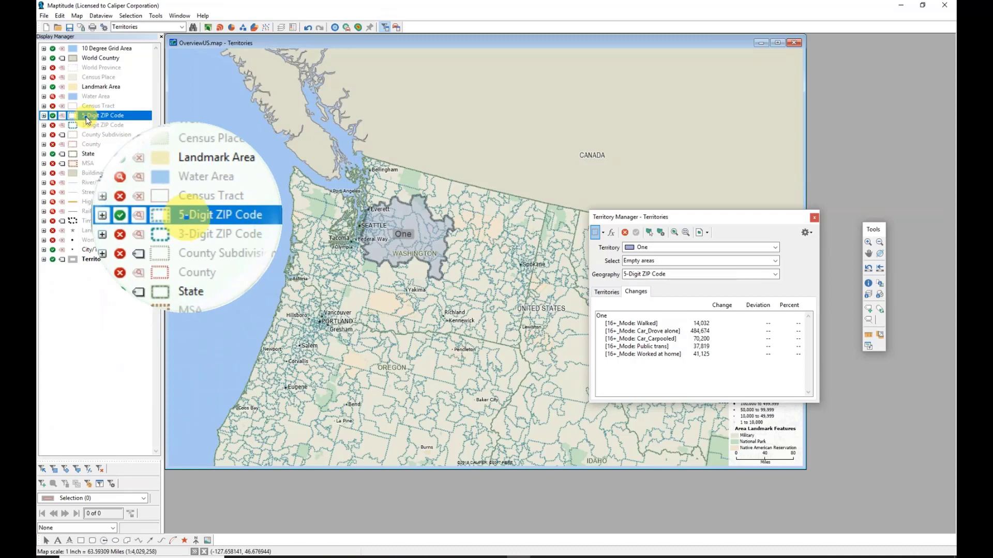
pyautogui.rightClick(87, 120)
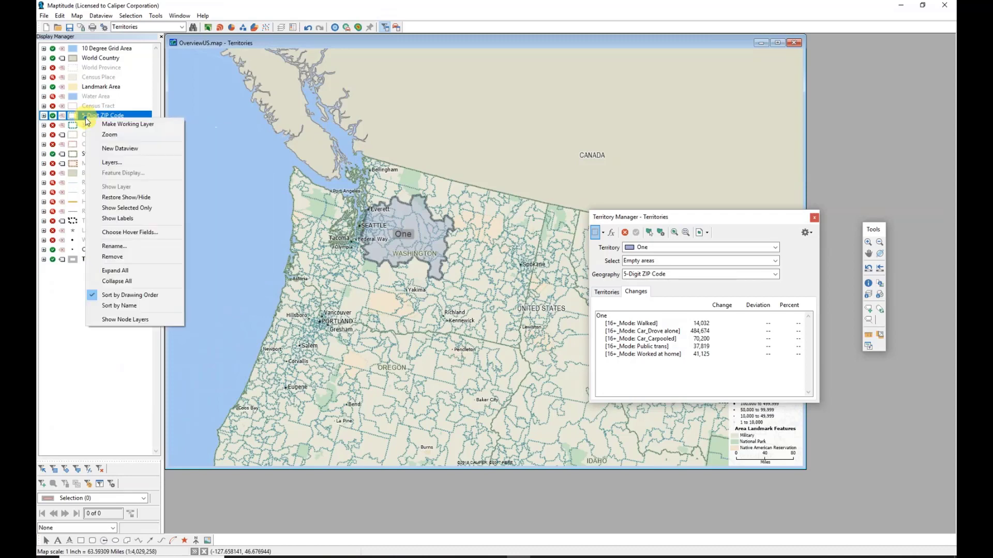
pyautogui.click(118, 126)
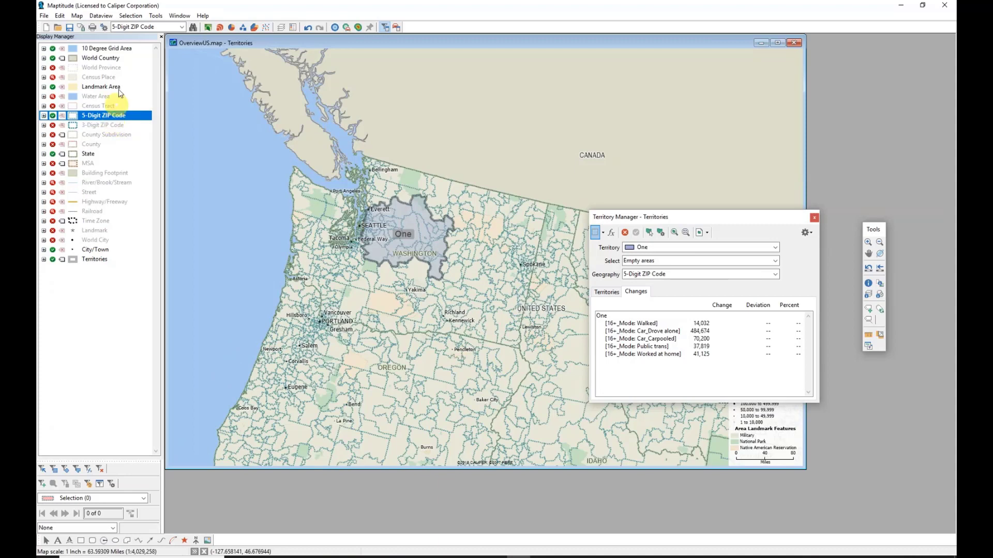
# Start a color theme for the 5-Digit ZIP Code layer and choose the settings file ExtraDataForTerritories.stg from the Training folder
pyautogui.click(209, 29)
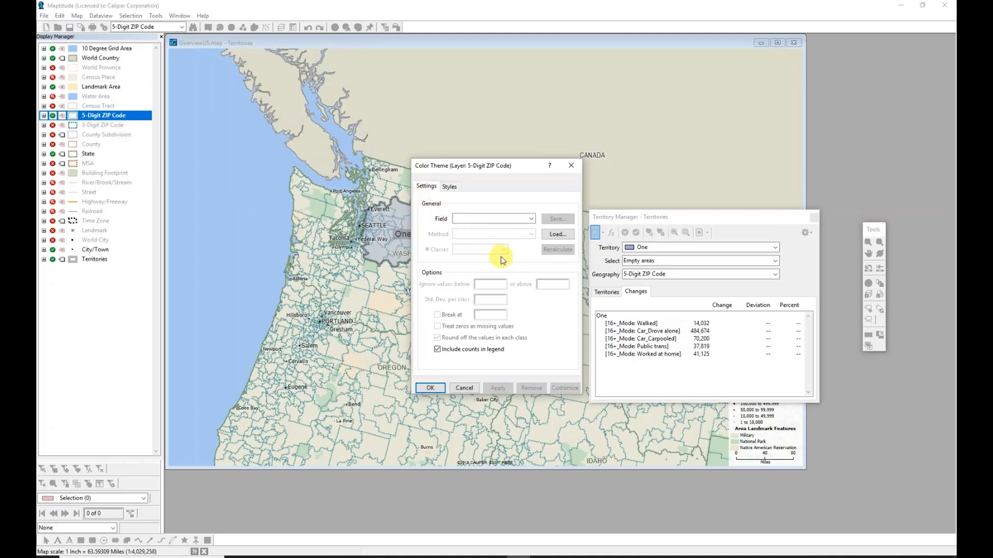
pyautogui.click(557, 234)
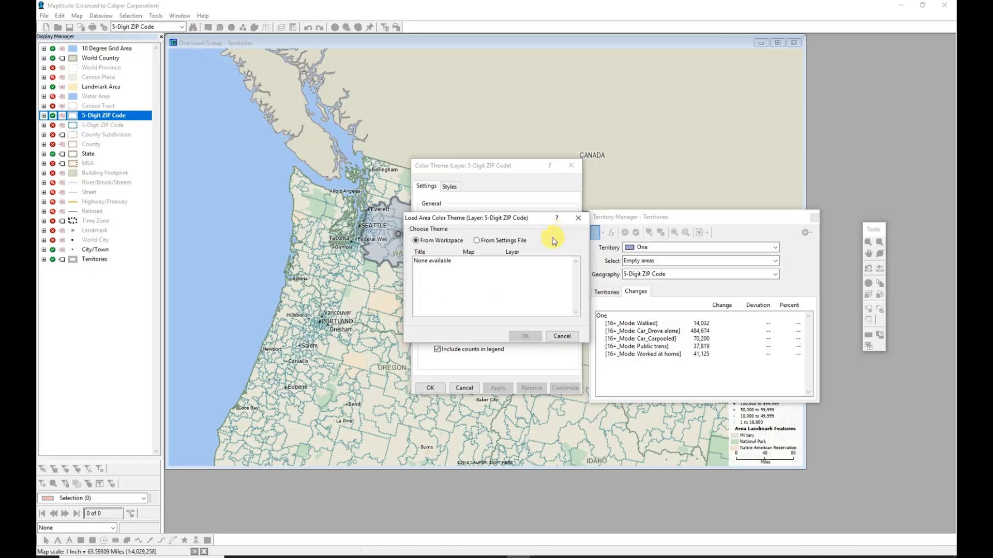
pyautogui.click(509, 242)
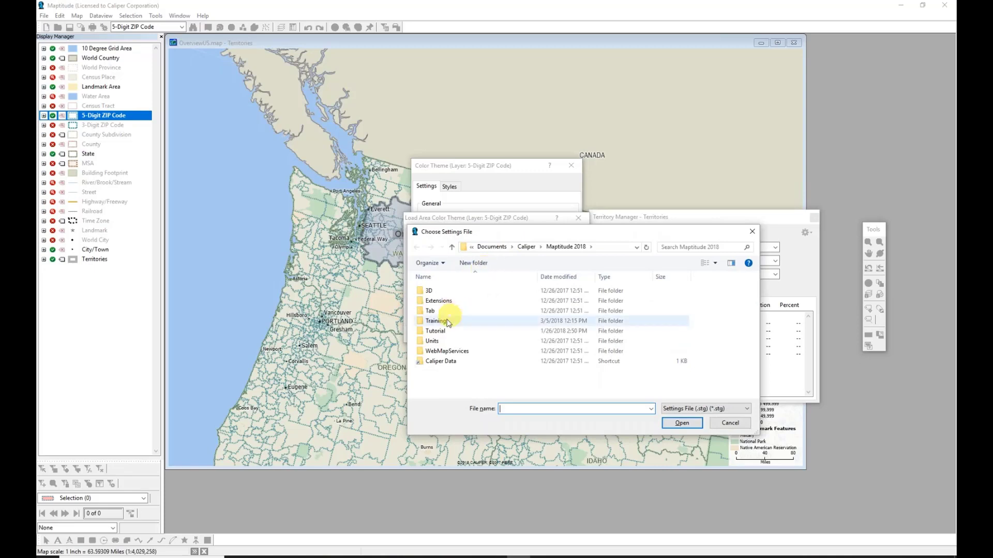
pyautogui.doubleClick(440, 320)
pyautogui.doubleClick(448, 291)
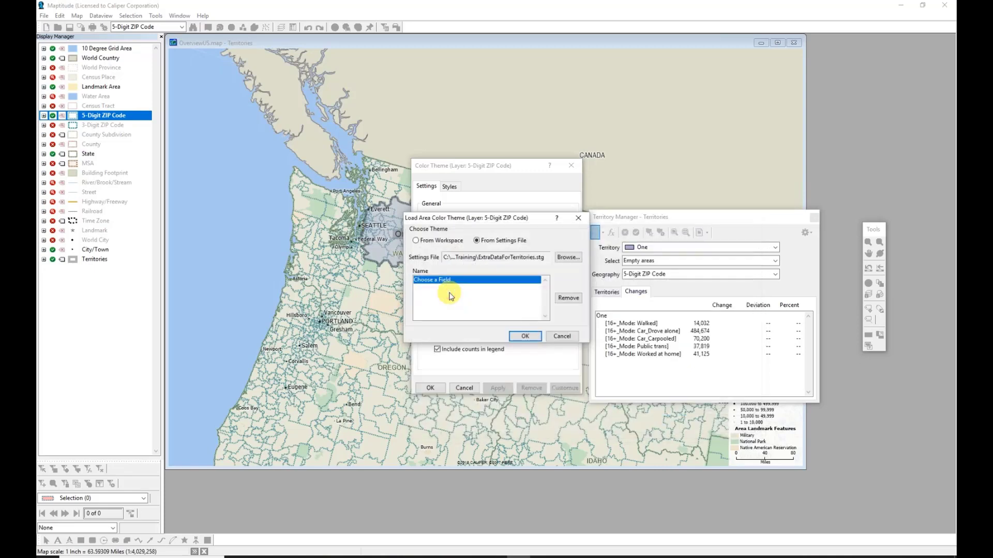
# Load the Choose a Field theme, match it to the Population layer field, and apply the color theme
pyautogui.click(525, 336)
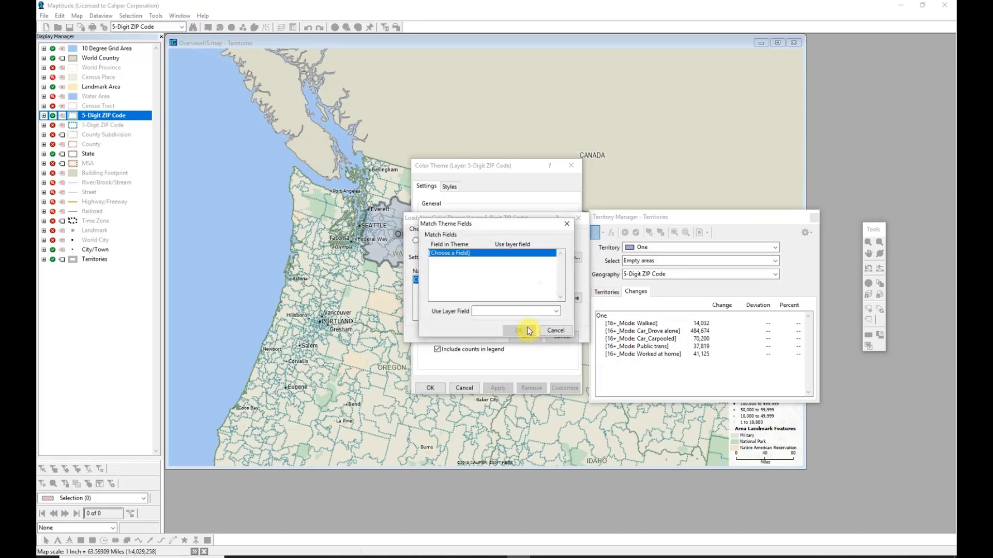
pyautogui.click(518, 311)
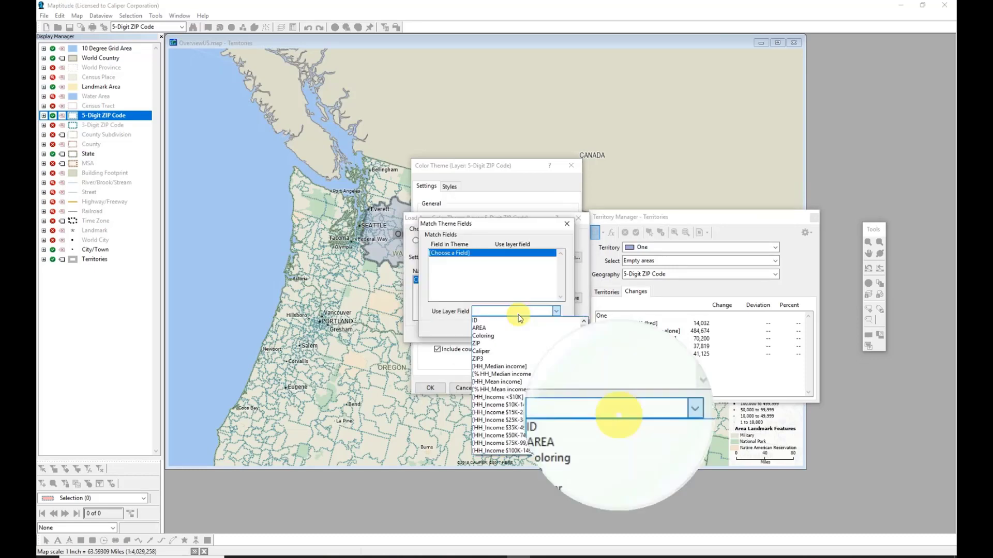
pyautogui.write('population')
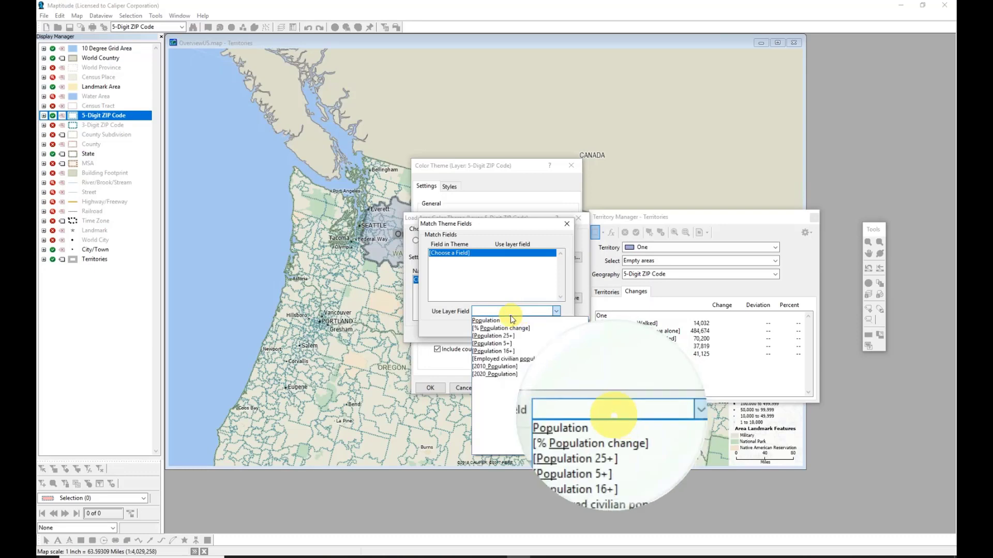
pyautogui.click(493, 320)
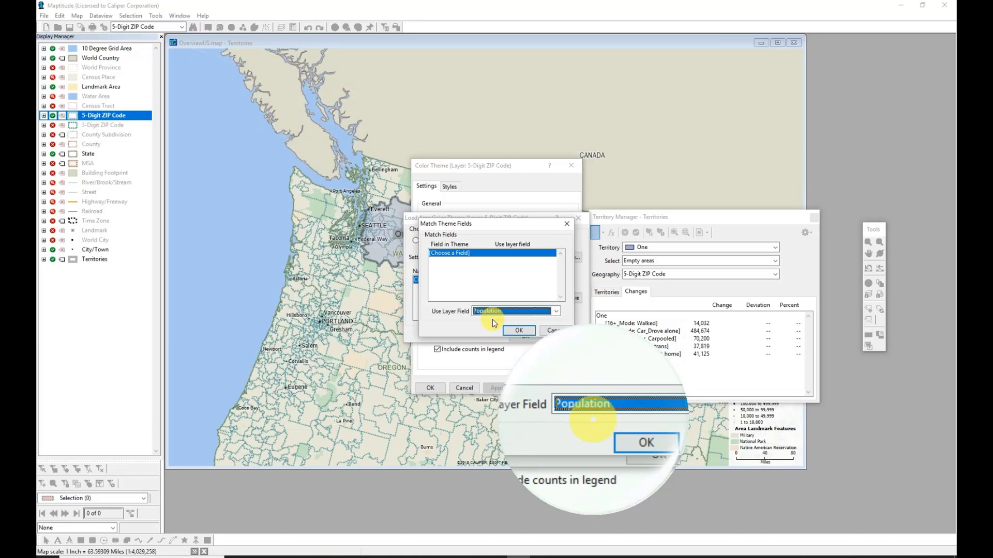
pyautogui.click(518, 332)
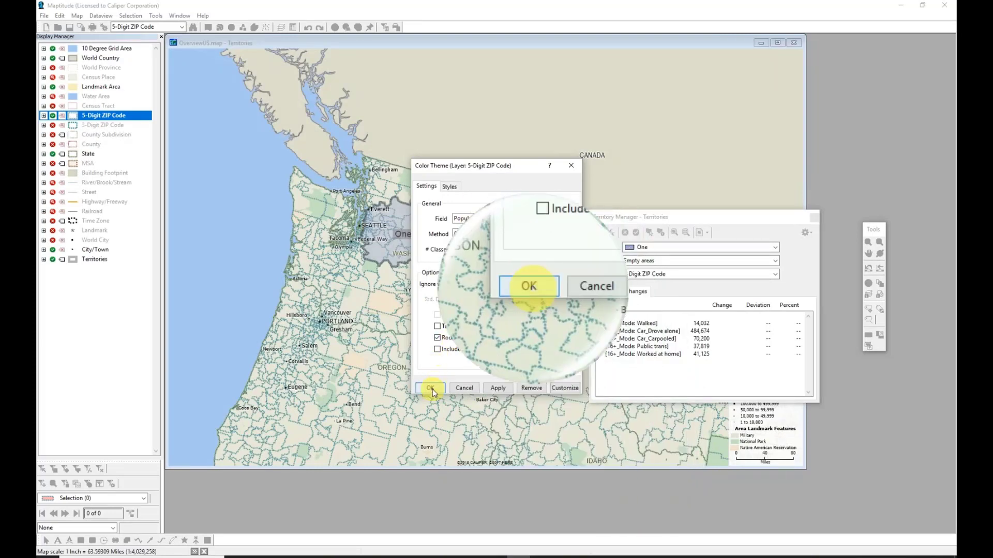
pyautogui.click(431, 389)
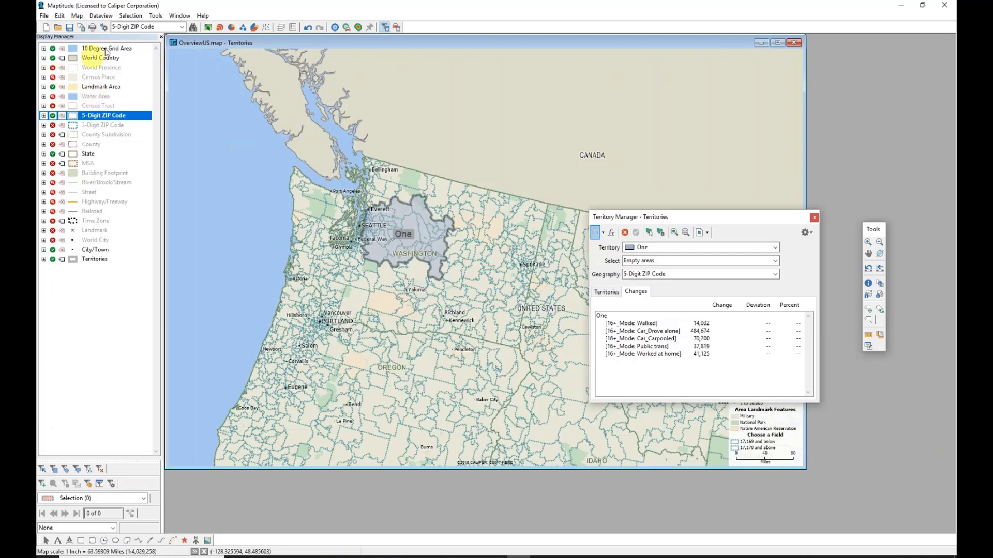
# Open the data package help for USA (HERE) - 2017 Quarter 4
pyautogui.click(203, 16)
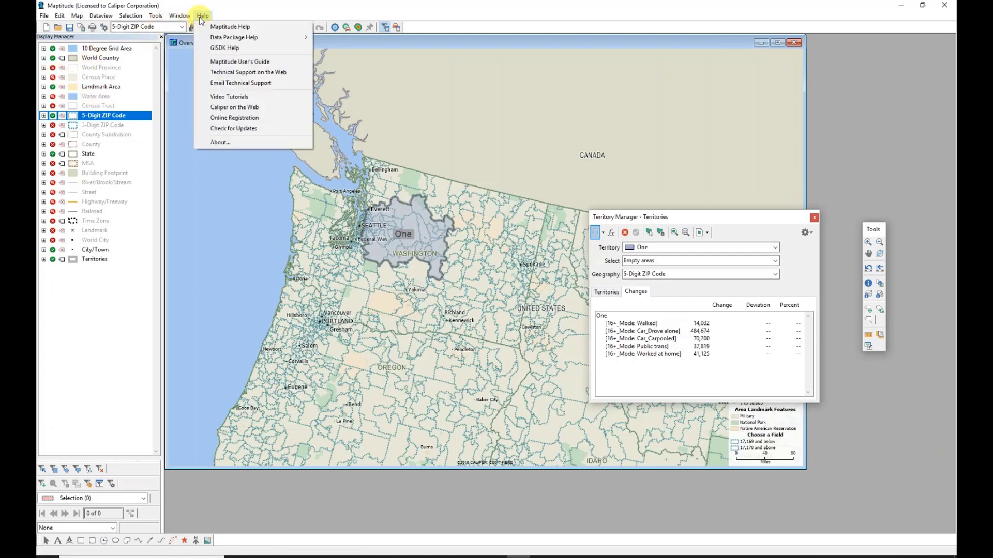
pyautogui.moveTo(226, 36)
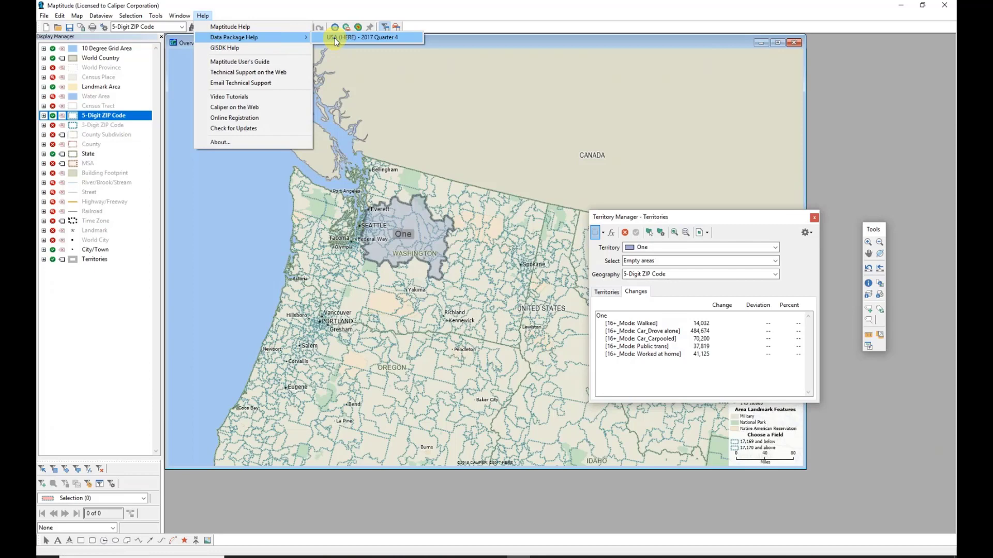
pyautogui.click(336, 37)
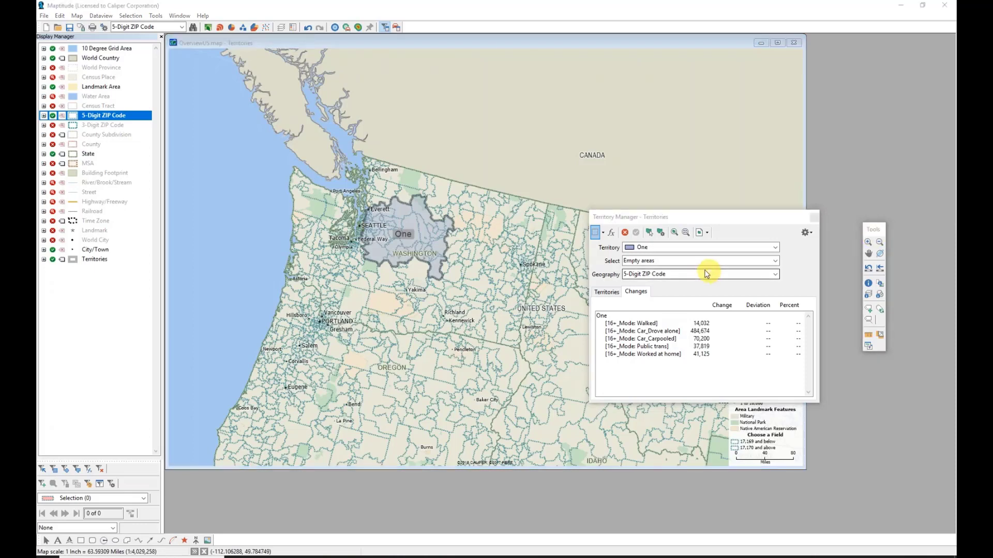
# Set the Territory Manager selection mode to Any area & allow overlapping territories
pyautogui.click(646, 265)
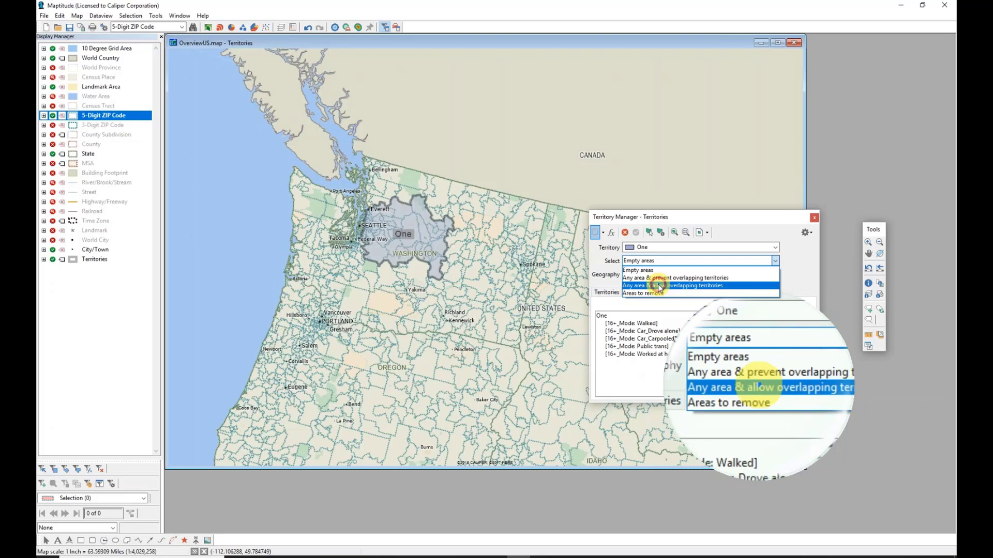
pyautogui.click(660, 286)
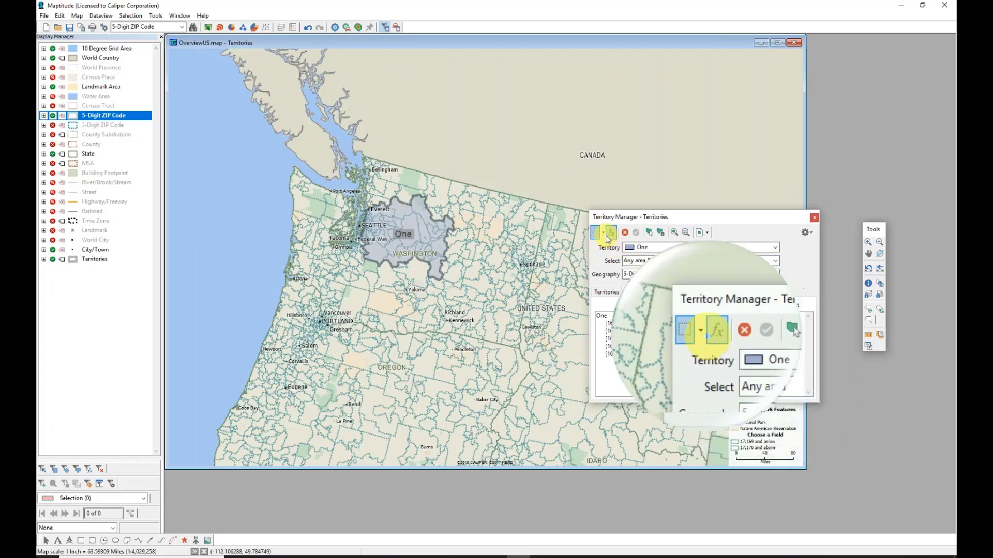
# Select the ZIP Codes within a 150-mile circle centred just east of territory One
pyautogui.click(603, 233)
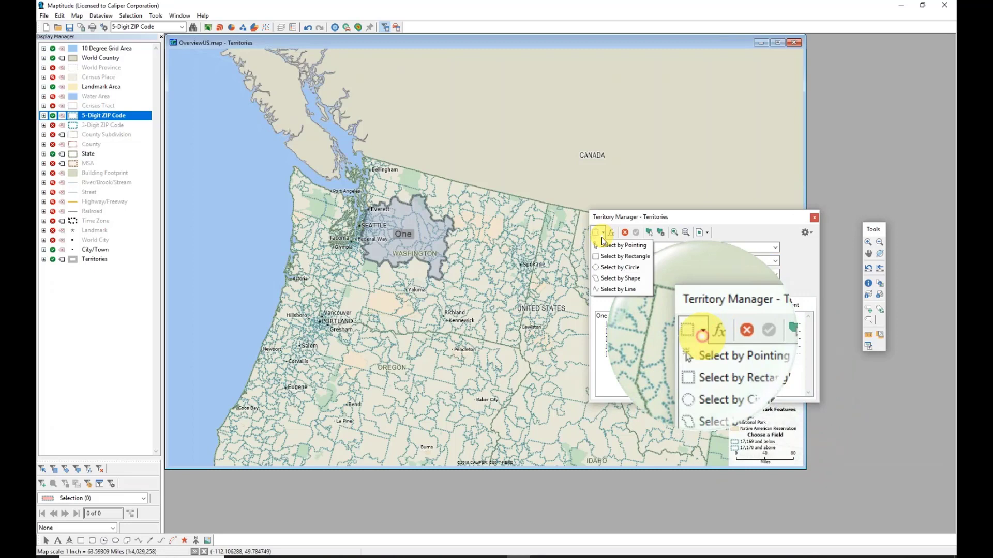
pyautogui.click(605, 269)
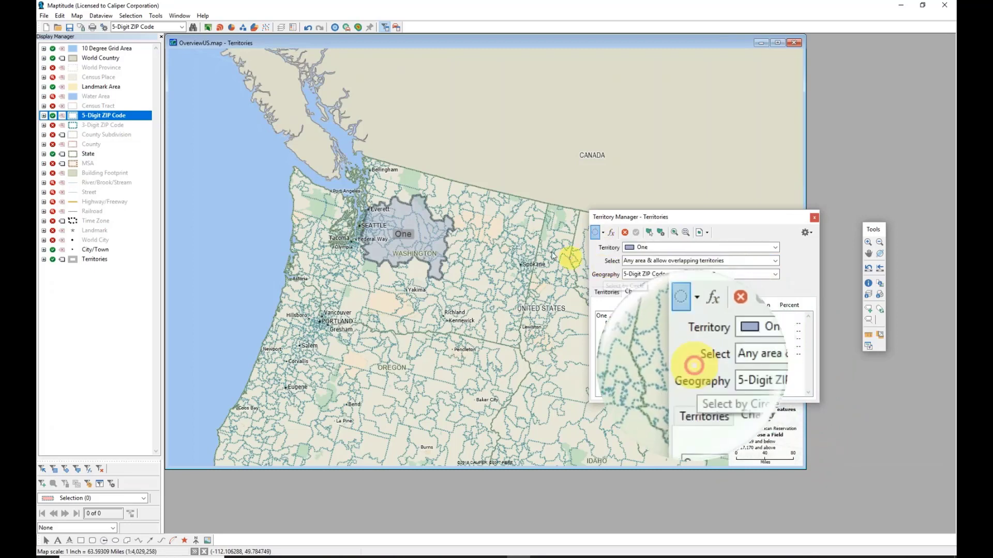
pyautogui.click(484, 261)
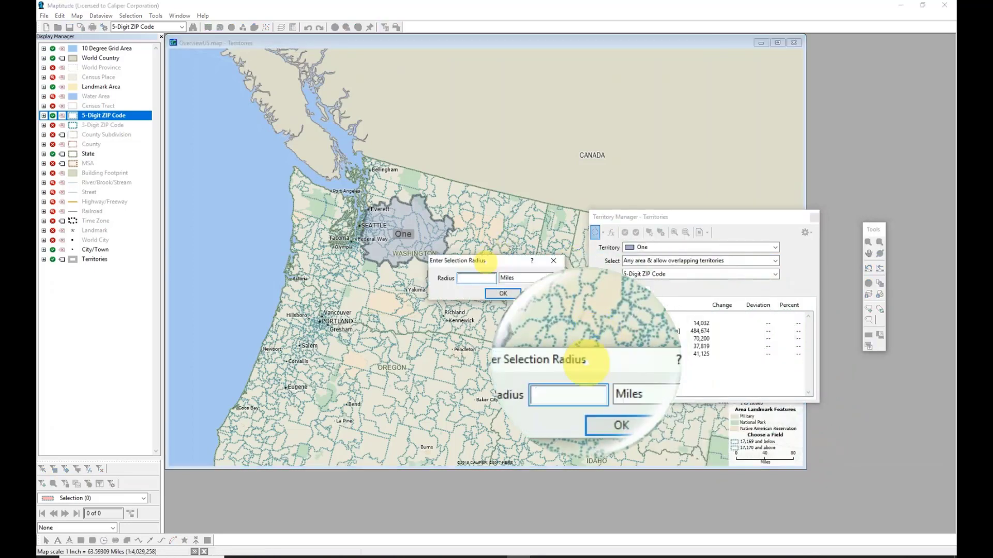
pyautogui.write('150')
pyautogui.press('Return')
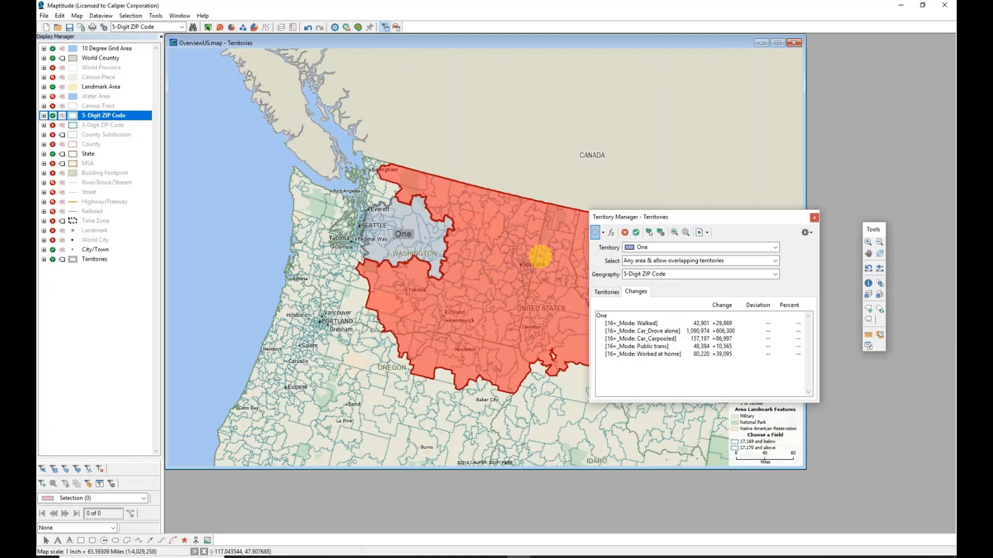
# Assign the selection to a new territory and add a ZIP Code area overlapping the southeast corner of territory One
pyautogui.click(604, 234)
pyautogui.click(598, 233)
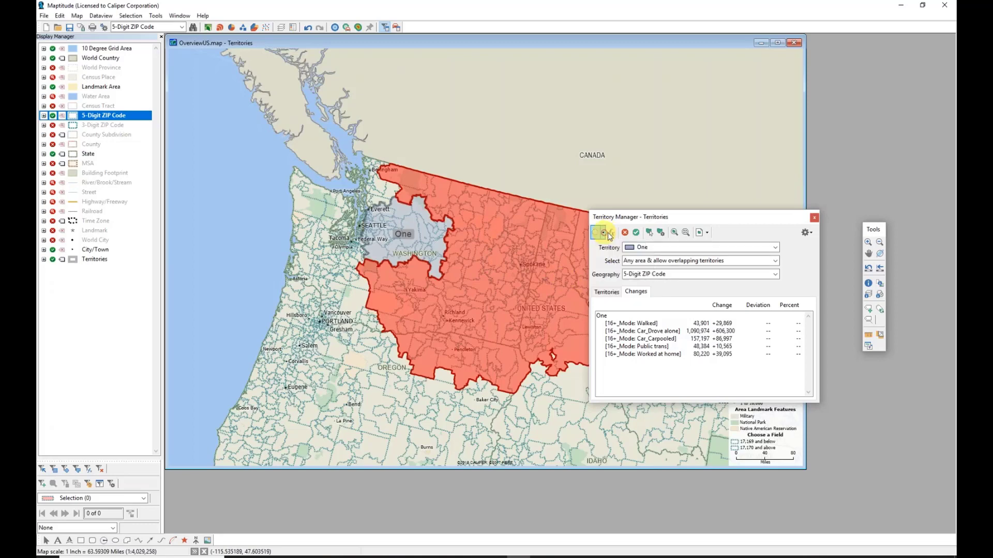
pyautogui.click(636, 248)
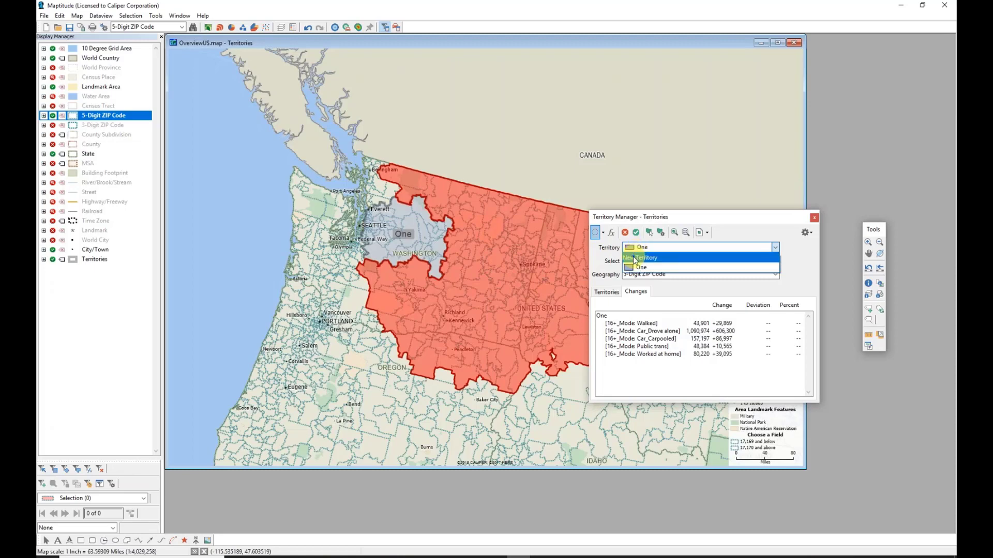
pyautogui.click(635, 258)
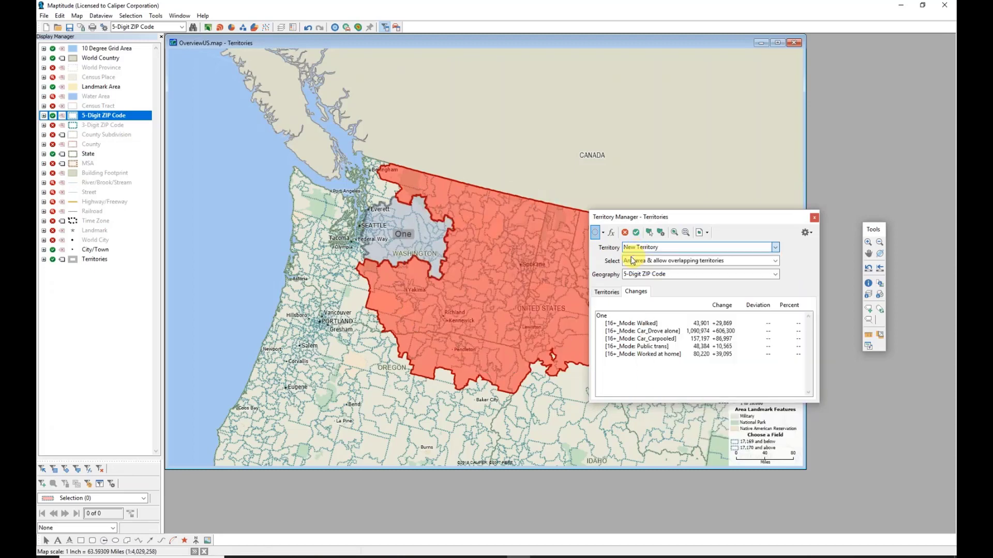
pyautogui.click(595, 232)
pyautogui.click(435, 262)
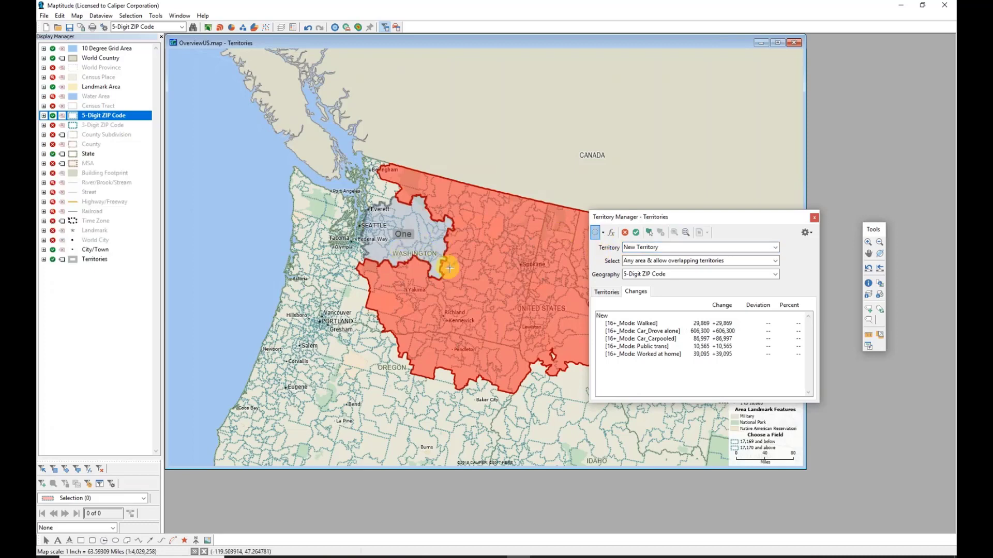
pyautogui.click(432, 258)
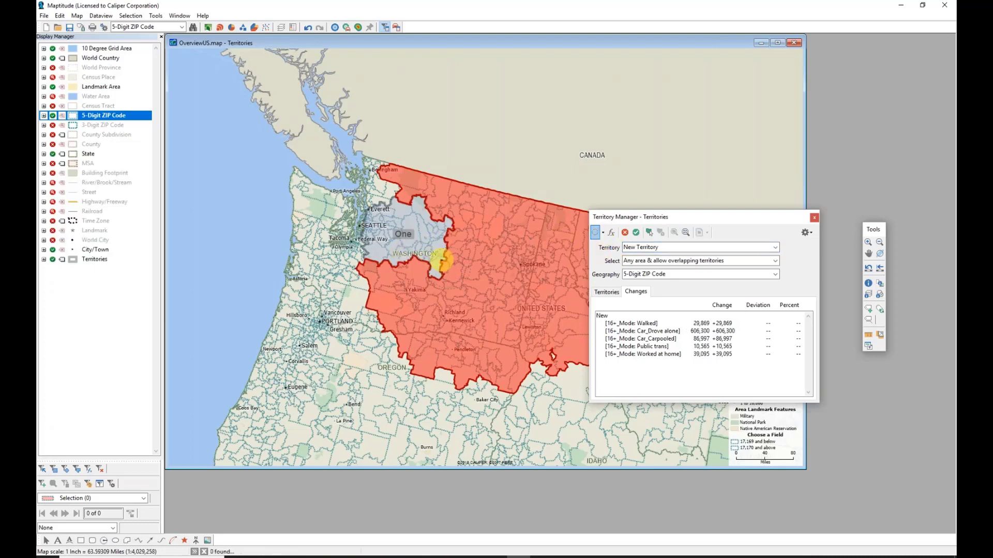
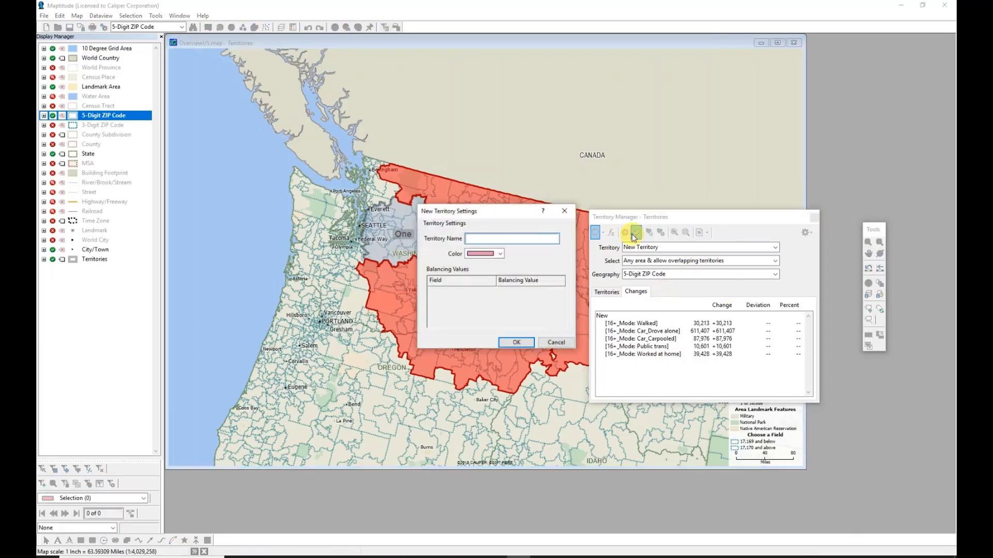
# Save the selected ZIP Codes as a territory named Two and zoom the map to the territories
pyautogui.write('Two')
pyautogui.press('Return')
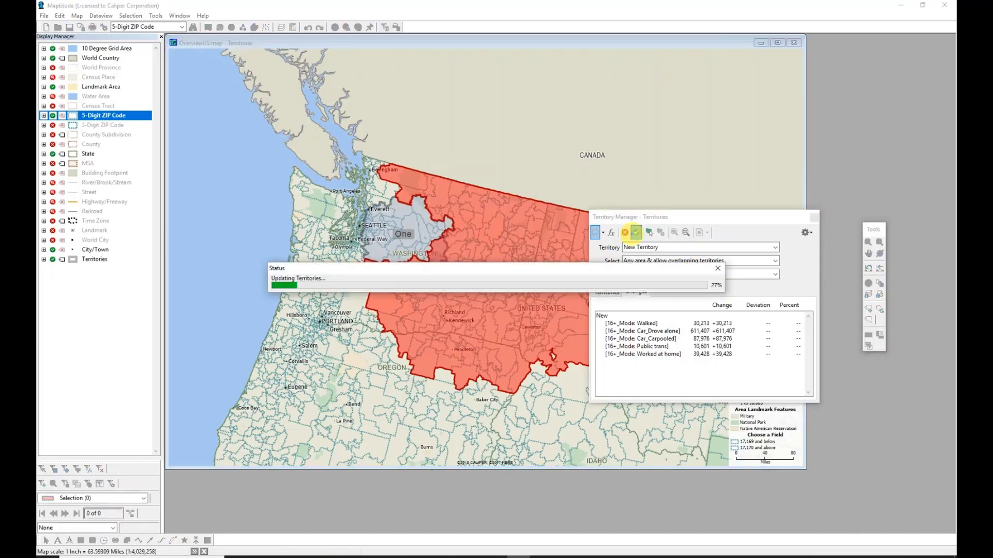
pyautogui.click(635, 232)
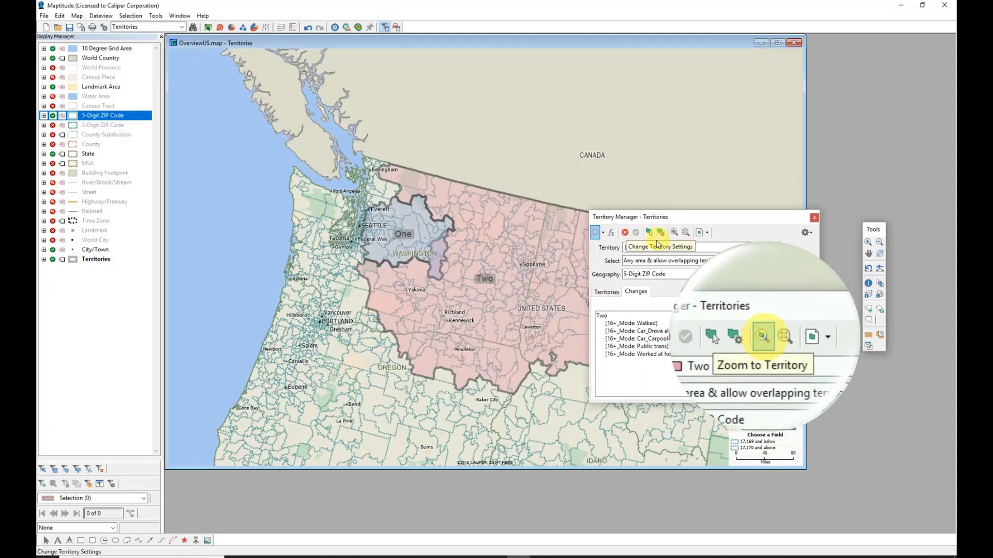
pyautogui.click(675, 232)
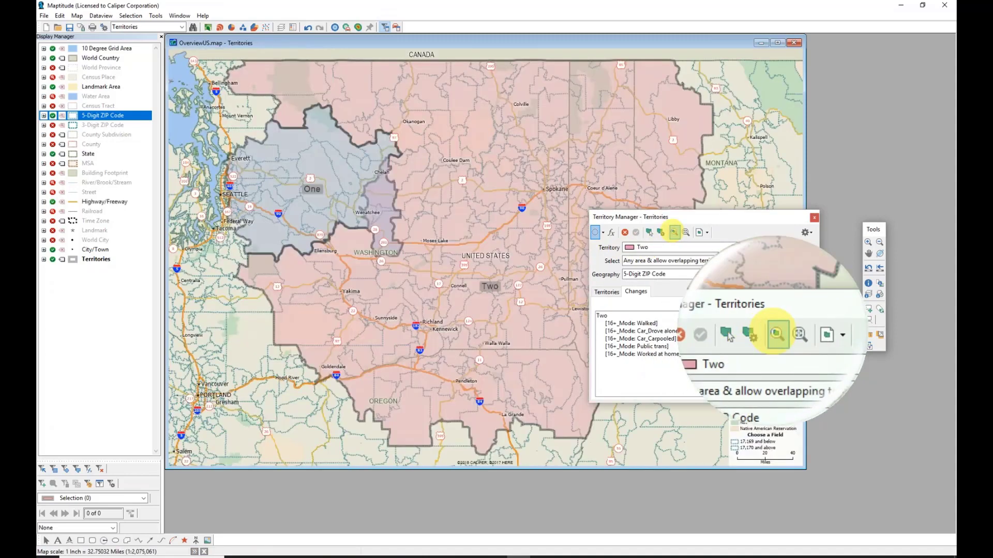
pyautogui.click(688, 233)
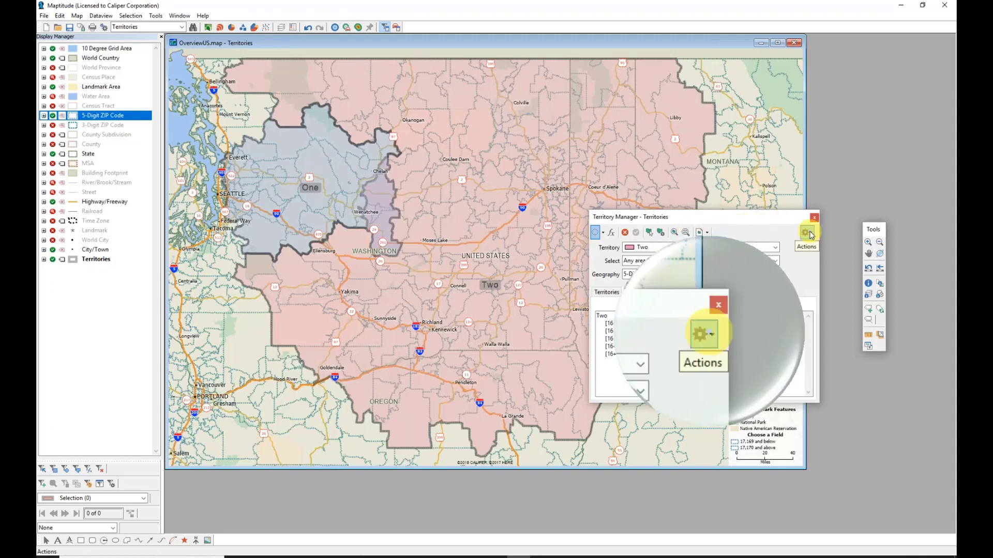
# In the territory layer settings, set the balancing value of the field [16+_Mode: Walked] to 30000
pyautogui.click(807, 233)
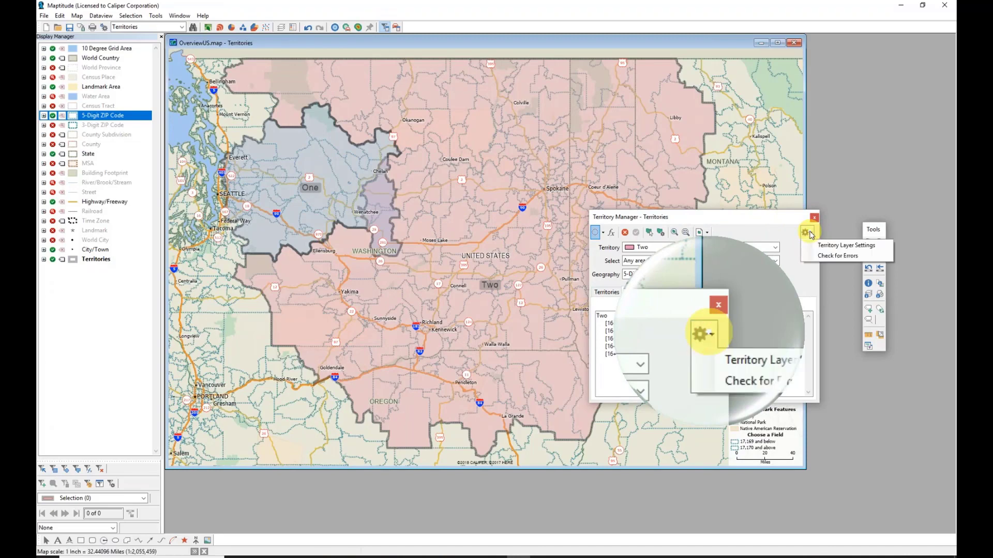
pyautogui.click(823, 245)
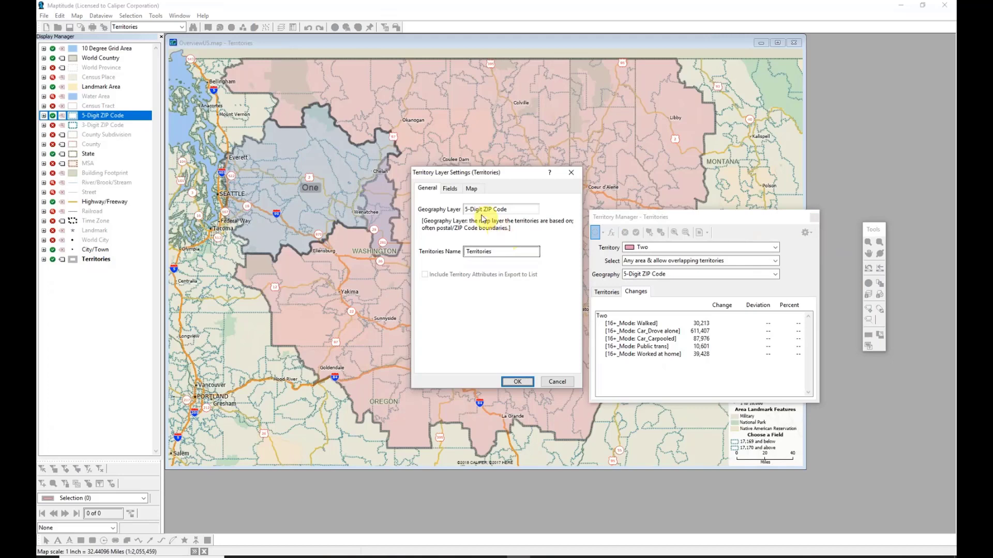
pyautogui.click(453, 193)
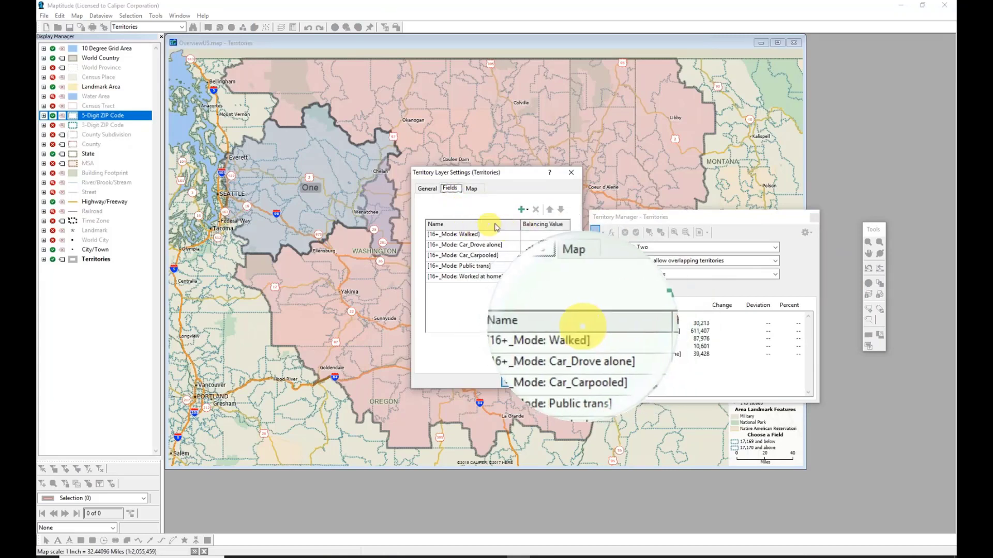
pyautogui.click(540, 237)
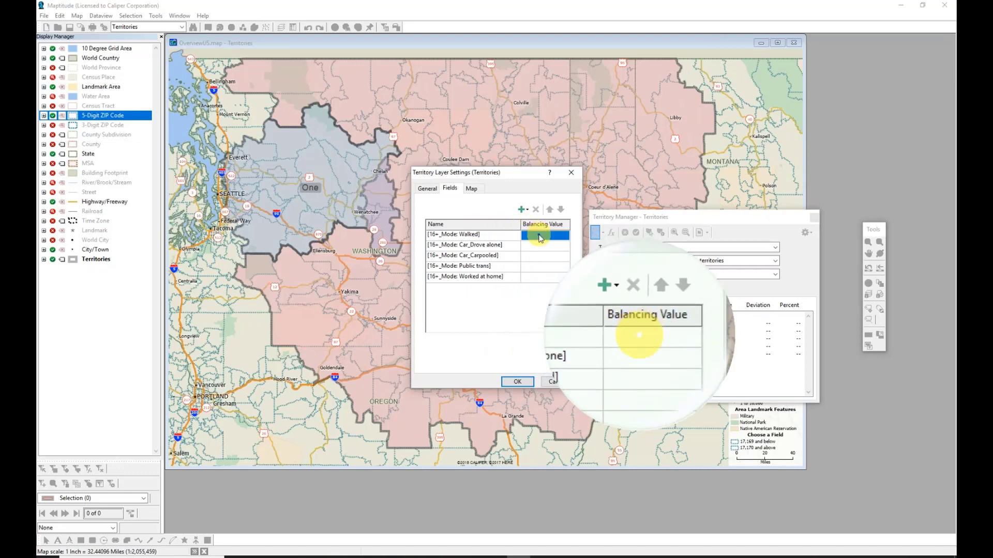
pyautogui.click(545, 238)
pyautogui.write('30000')
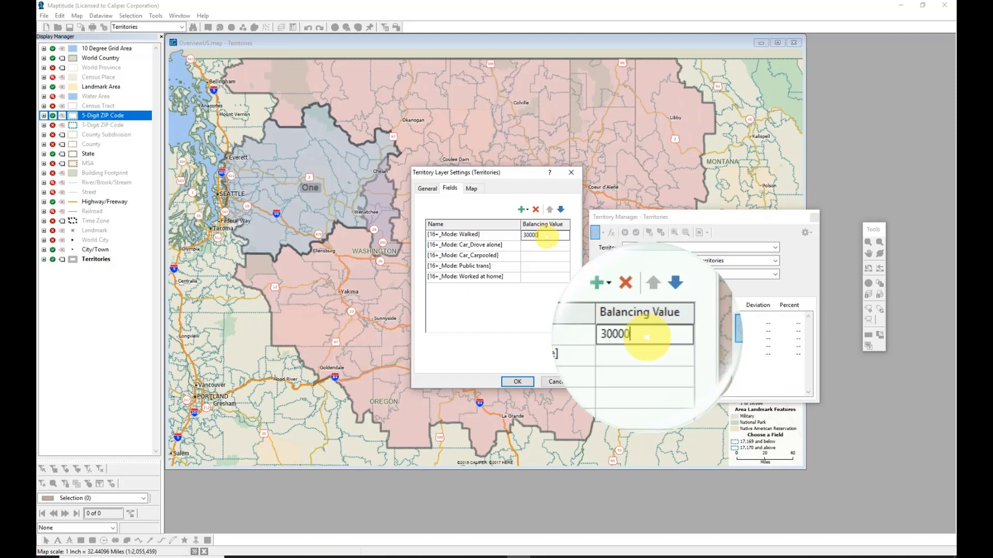
# Review the territory display styles and balancing fields, and apply the territory layer settings
pyautogui.click(472, 190)
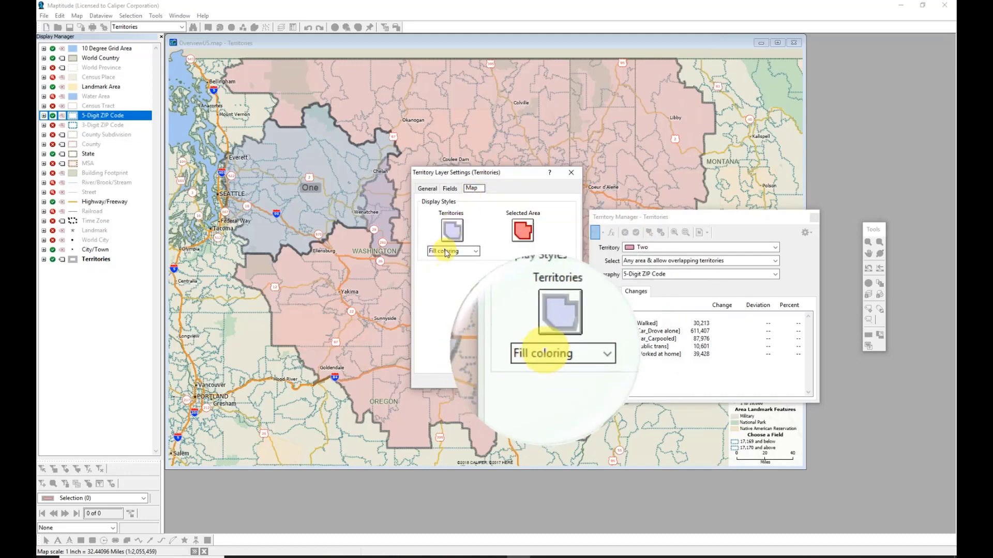
pyautogui.click(452, 190)
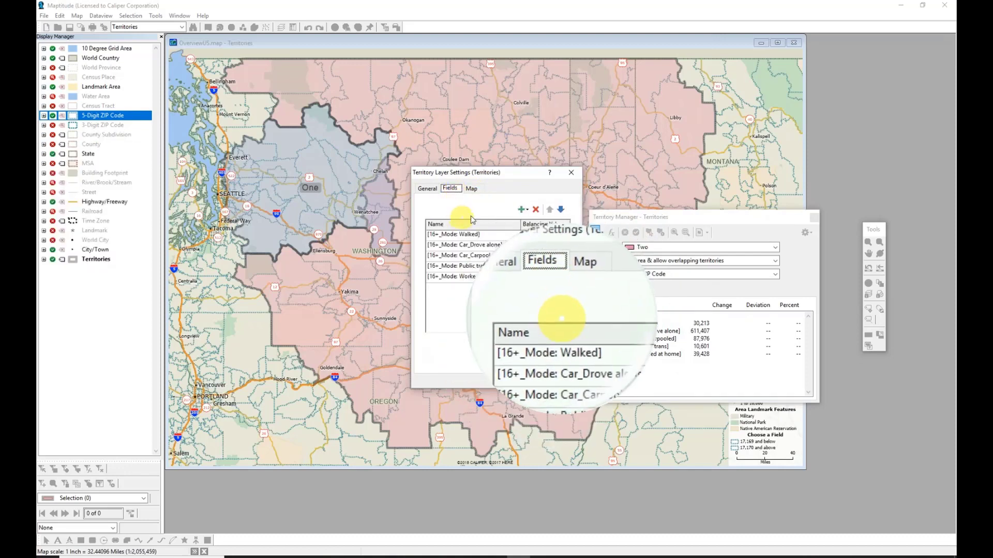
pyautogui.click(523, 210)
pyautogui.click(522, 210)
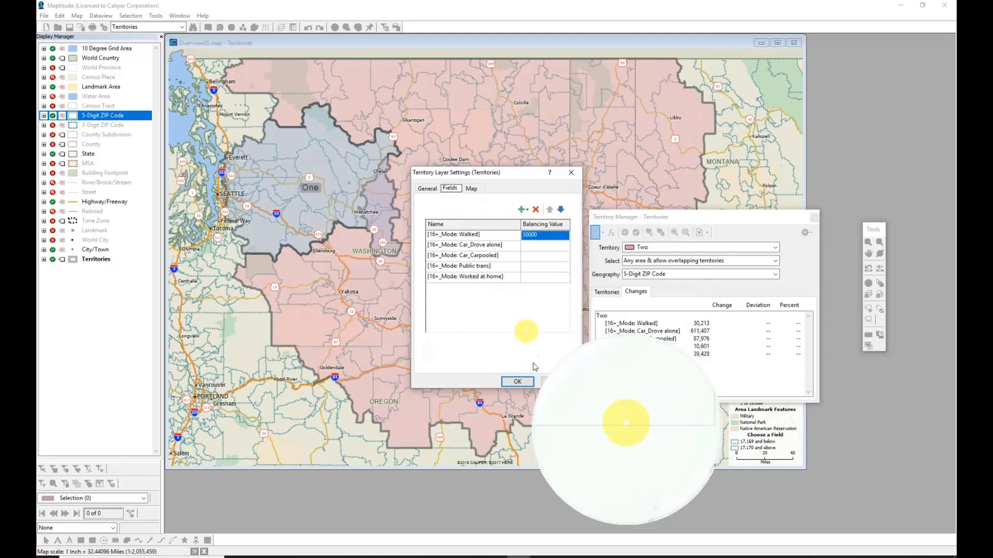
pyautogui.click(528, 384)
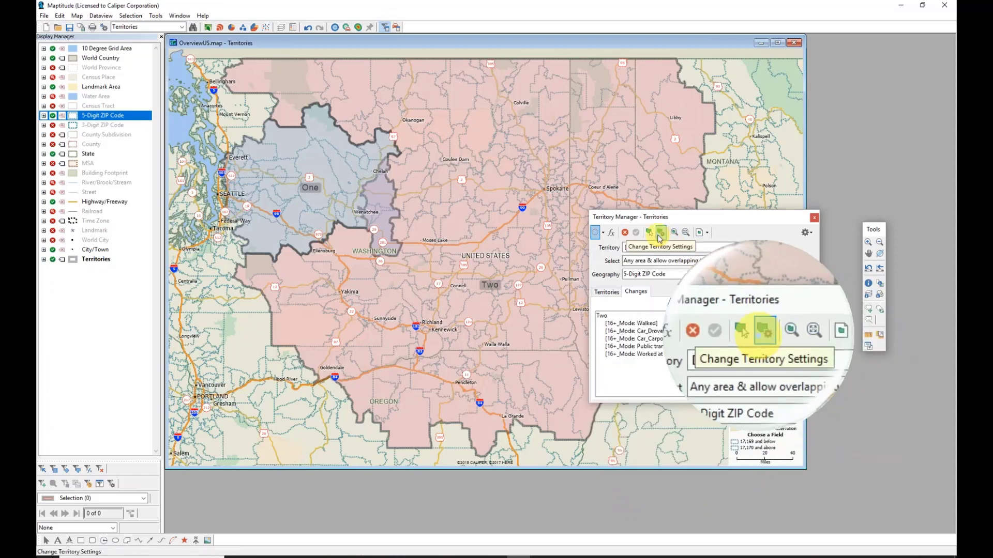
# Change territory Two's own balancing value for [16+_Mode: Walked] to 45000
pyautogui.click(659, 235)
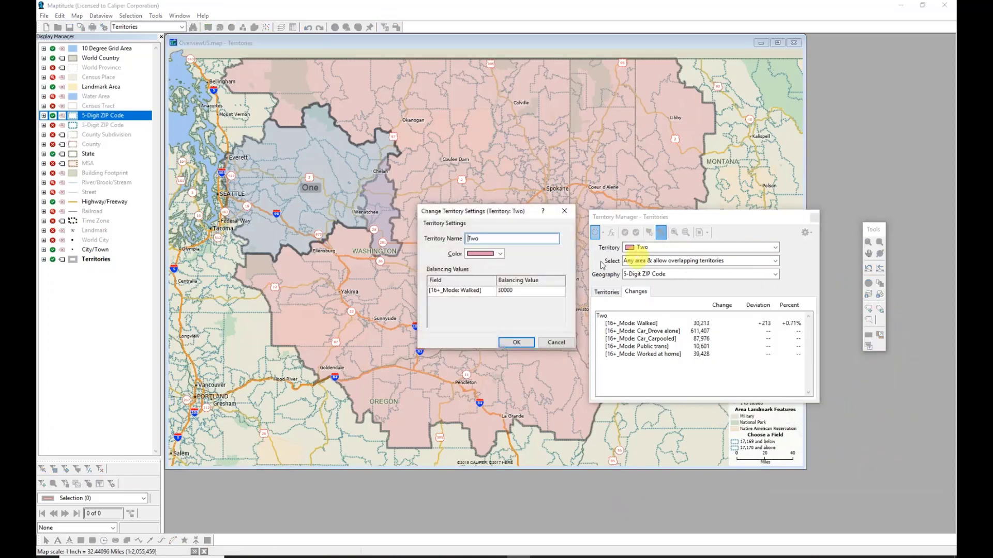
pyautogui.click(505, 291)
pyautogui.click(519, 292)
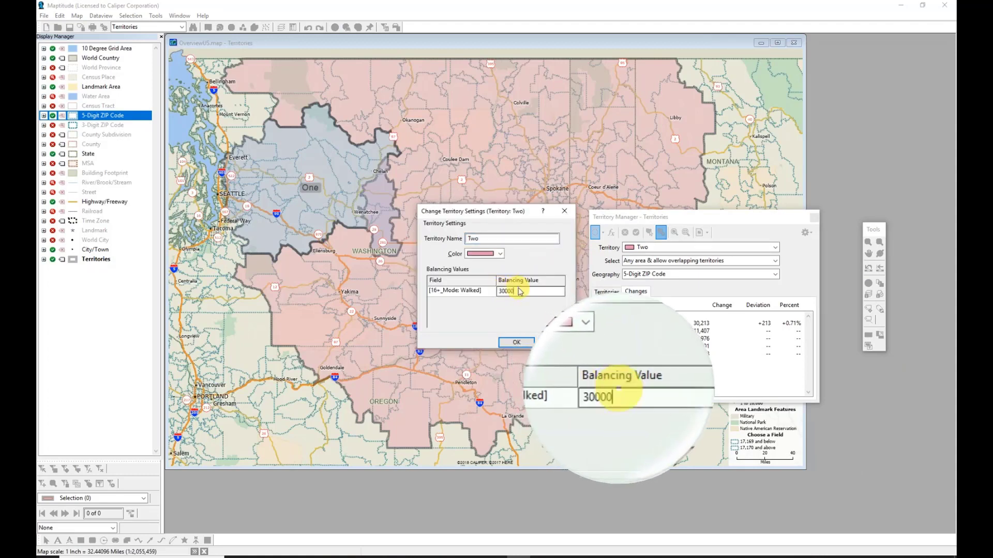
pyautogui.moveTo(520, 292); pyautogui.dragTo(495, 291)
pyautogui.write('45000')
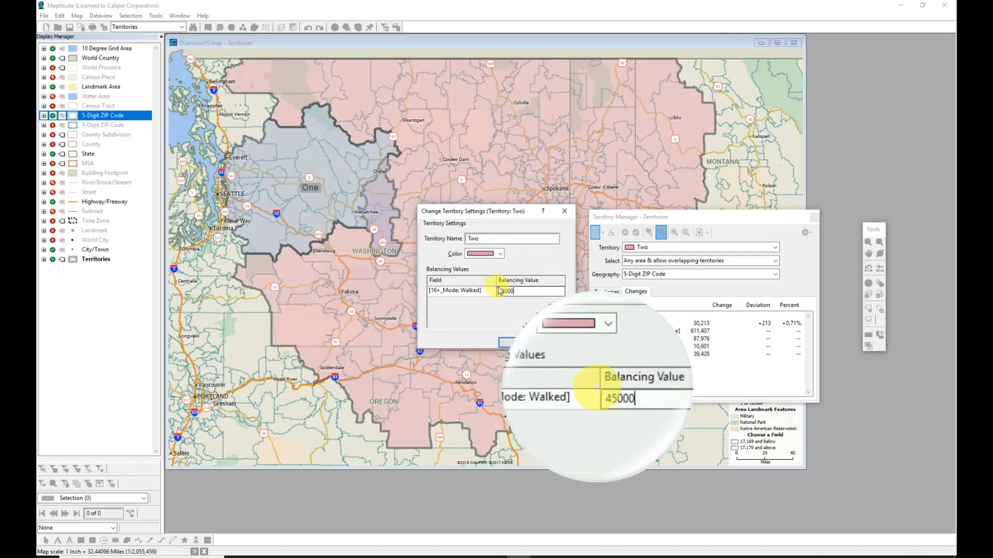
pyautogui.click(516, 342)
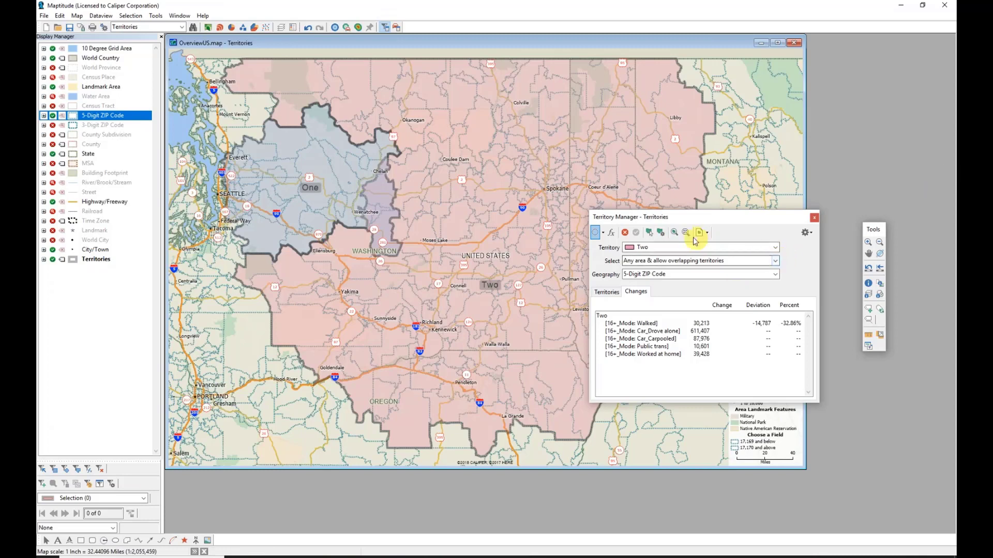
# Make territory One current, generate its territory layout for viewing, and close that layout
pyautogui.click(644, 248)
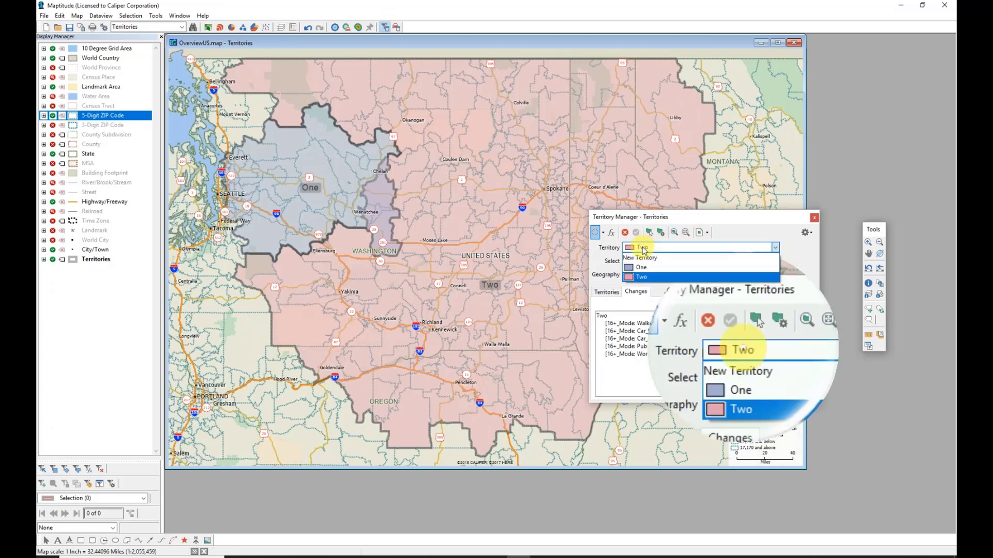
pyautogui.click(641, 267)
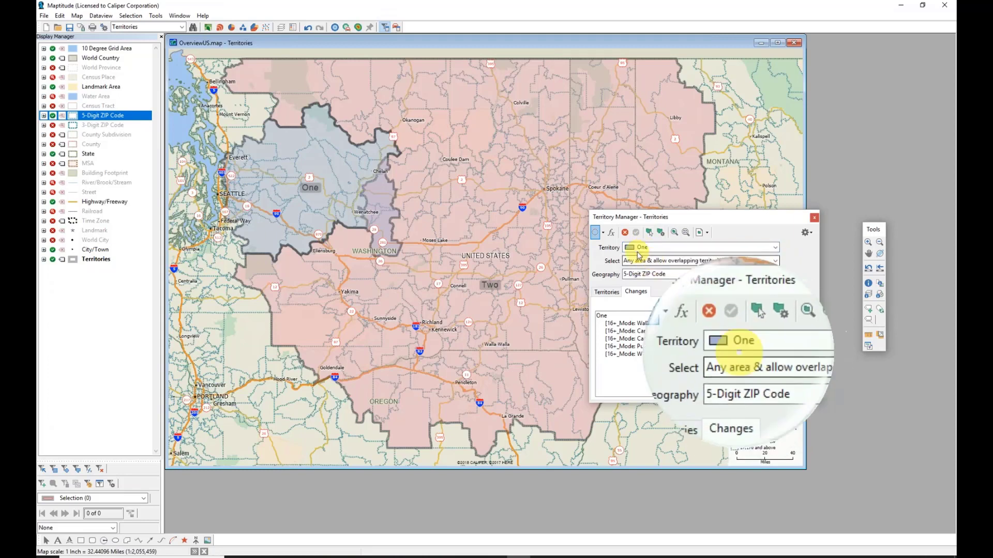
pyautogui.click(699, 234)
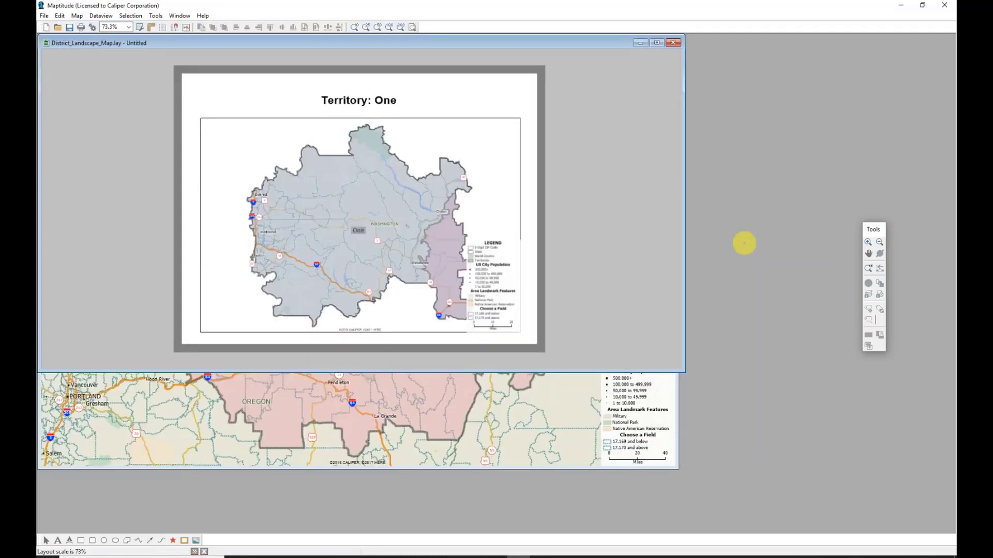
pyautogui.click(673, 43)
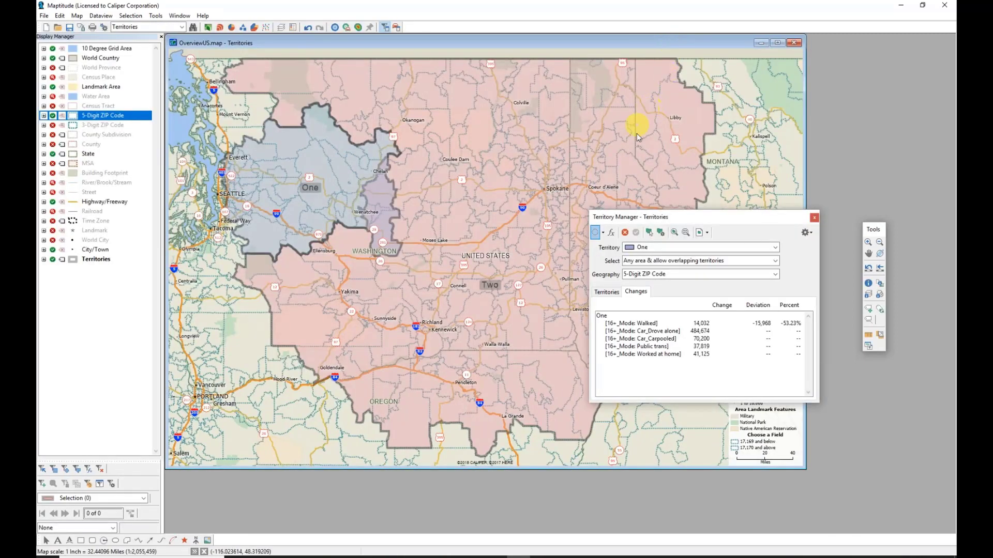
# Check the available territory layout types, and show the territories list with territory One highlighted
pyautogui.click(707, 233)
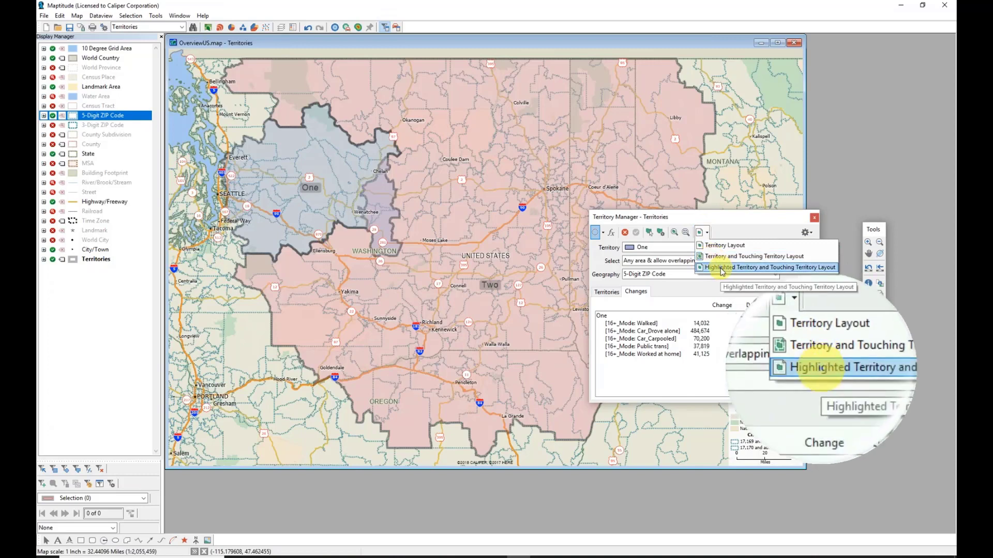
pyautogui.click(723, 233)
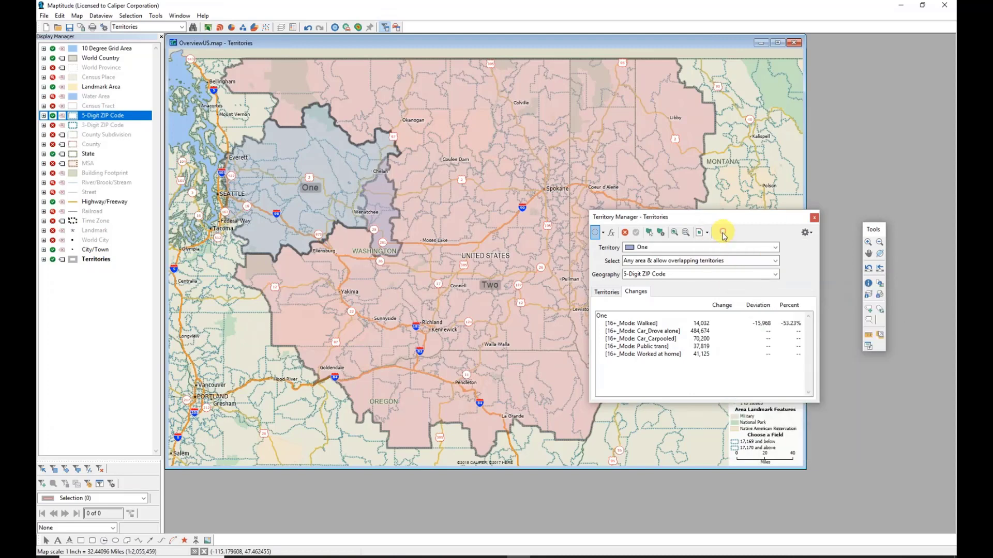
pyautogui.click(607, 293)
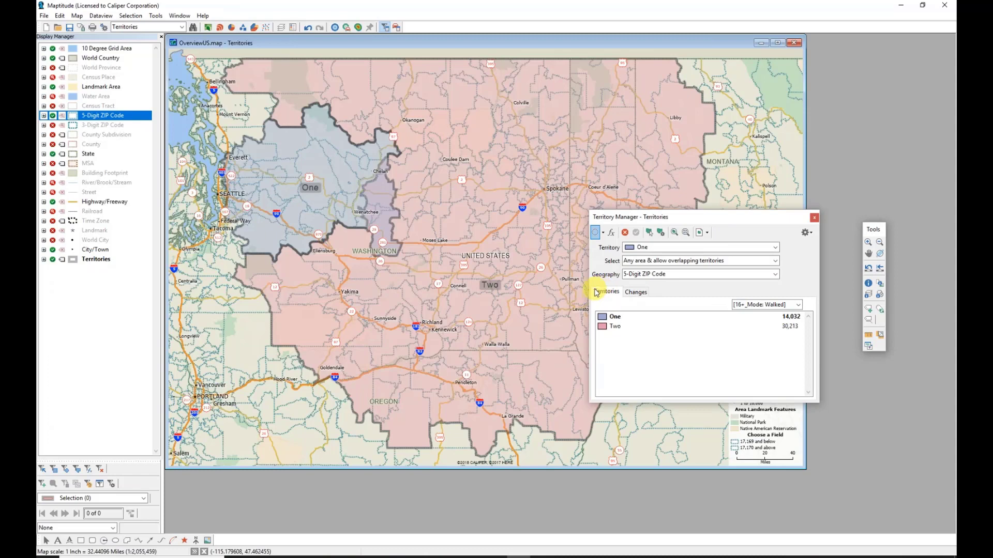
pyautogui.click(610, 317)
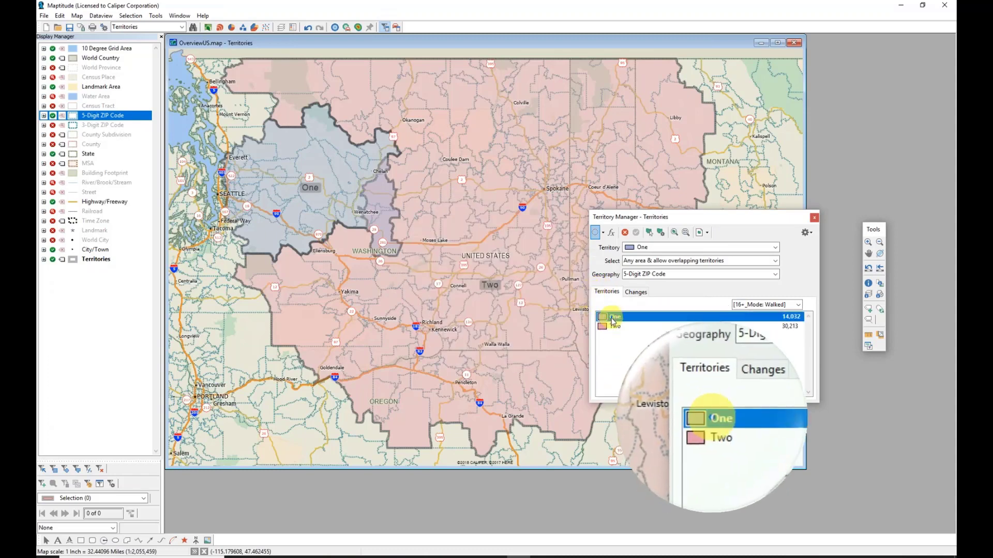
# Export territories One and Two together to an Excel worksheet named Export Territory in the Training folder
pyautogui.keyDown('shift'); pyautogui.click(612, 327); pyautogui.keyUp('shift')
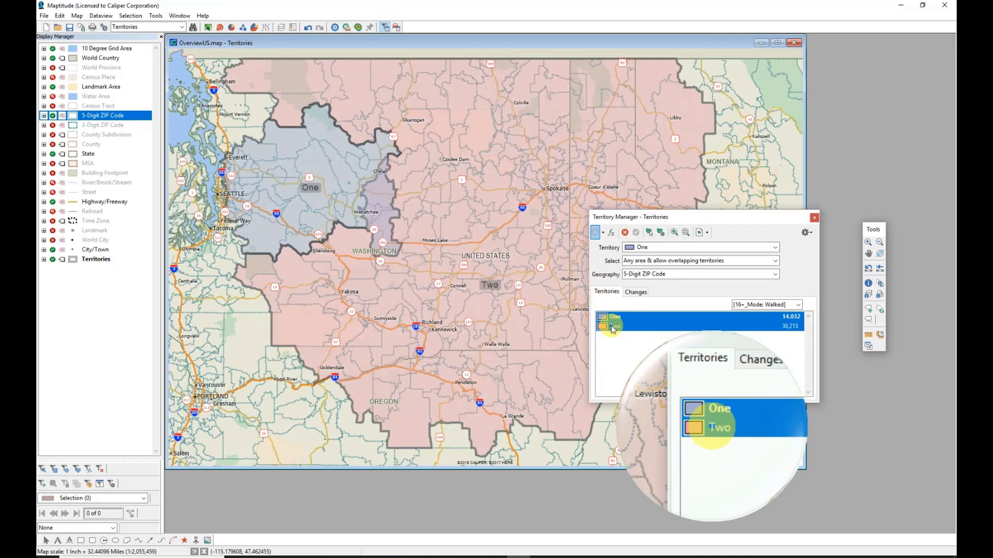
pyautogui.rightClick(613, 328)
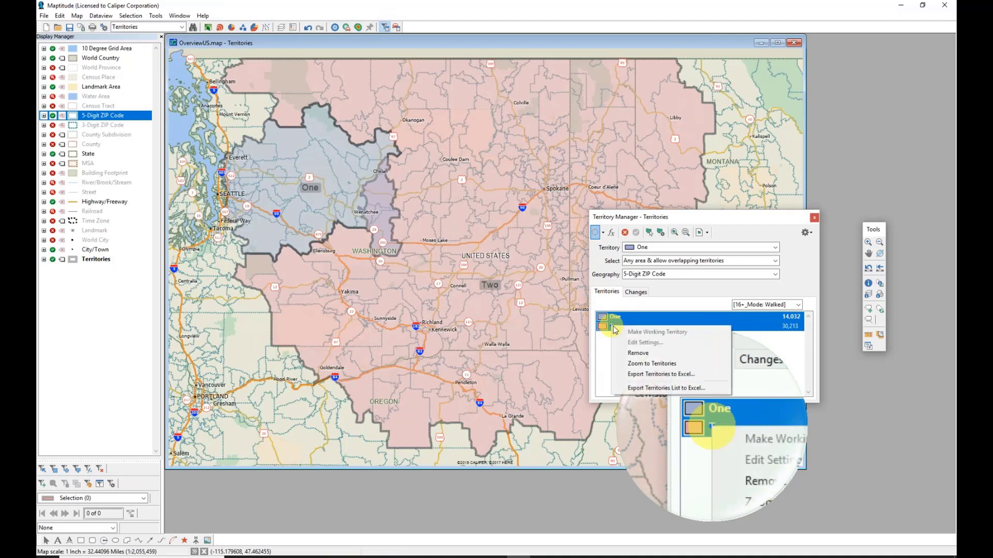
pyautogui.click(655, 375)
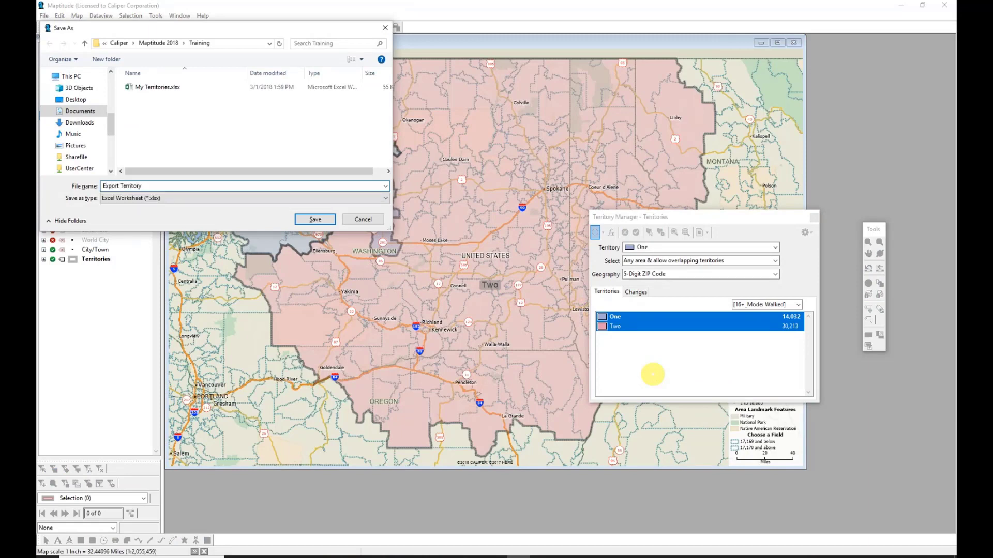
pyautogui.press('Return')
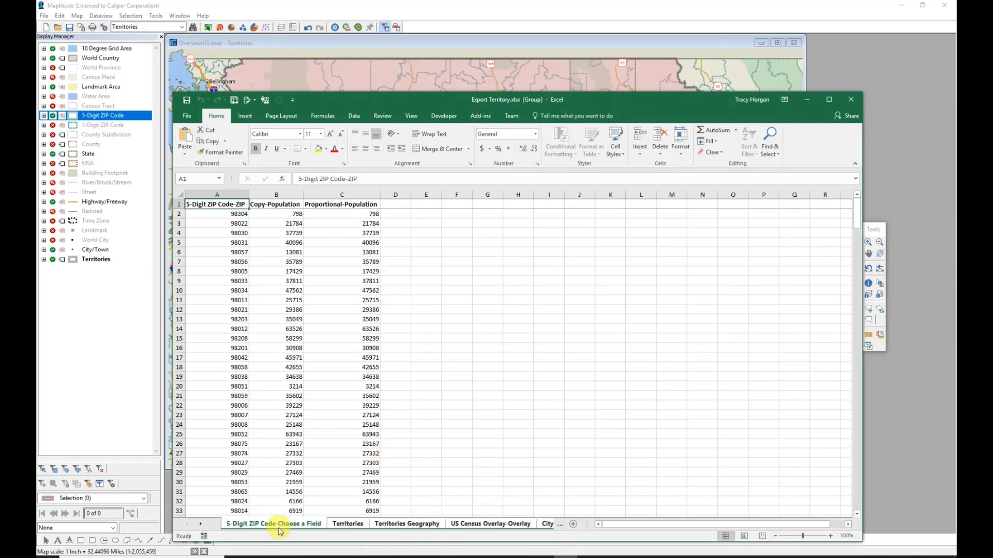
pyautogui.press('F12')
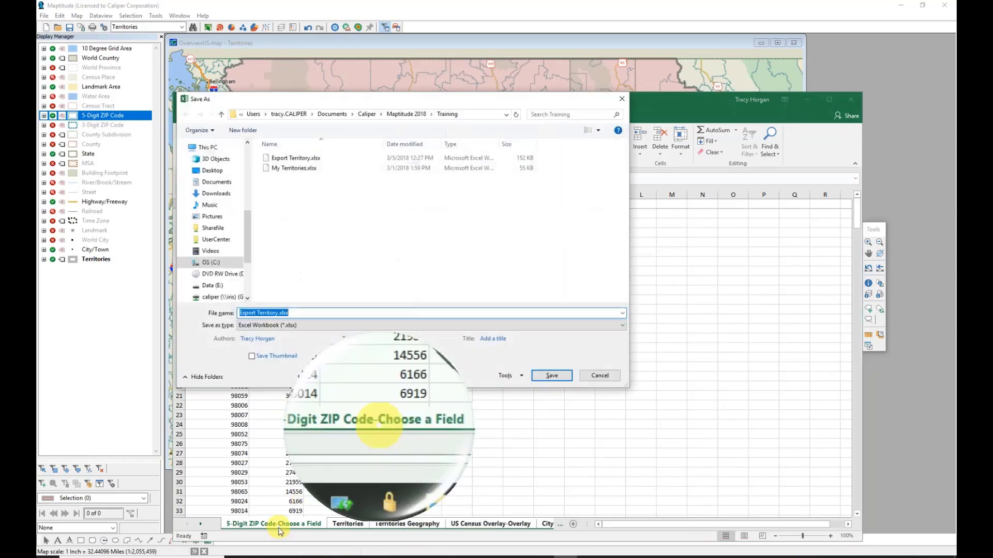
pyautogui.press('Return')
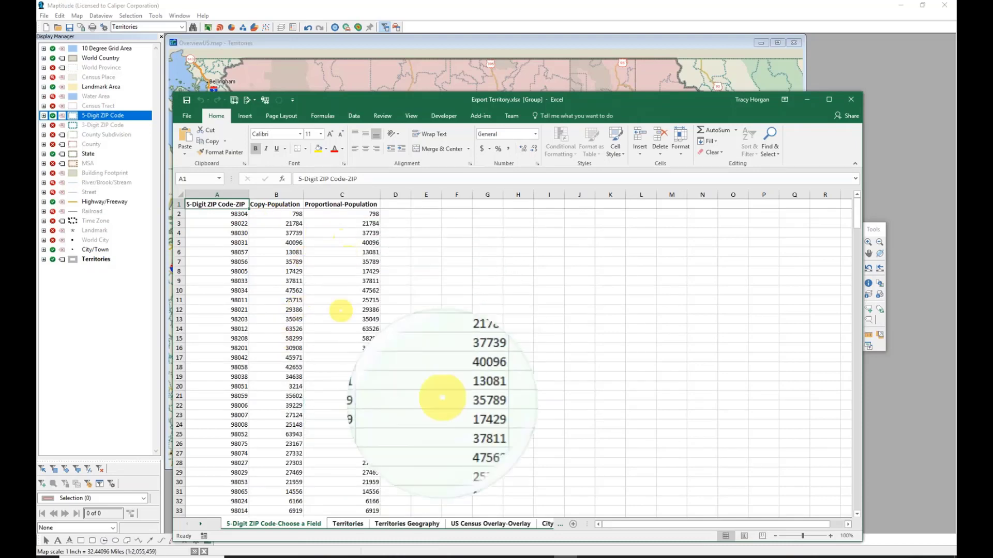
# Review the exported Territories, Territories Geography, US Census Overlay-Overlay and City/Town worksheets in the Excel workbook
pyautogui.click(348, 522)
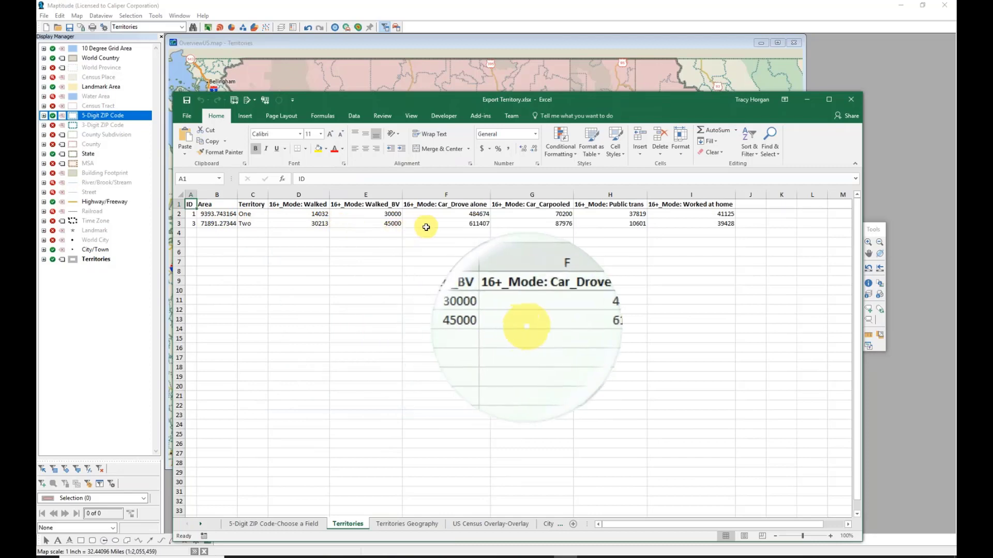
pyautogui.click(417, 526)
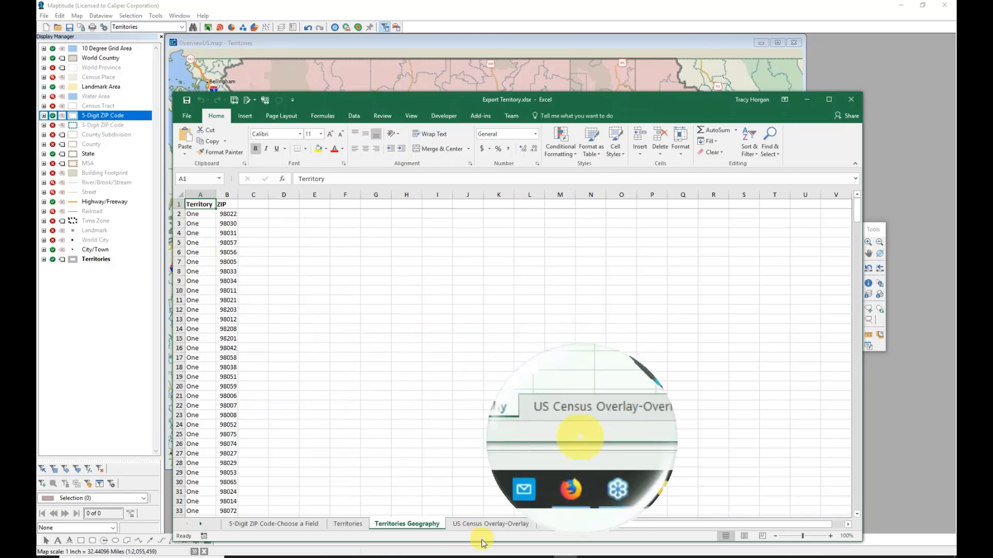
pyautogui.click(494, 524)
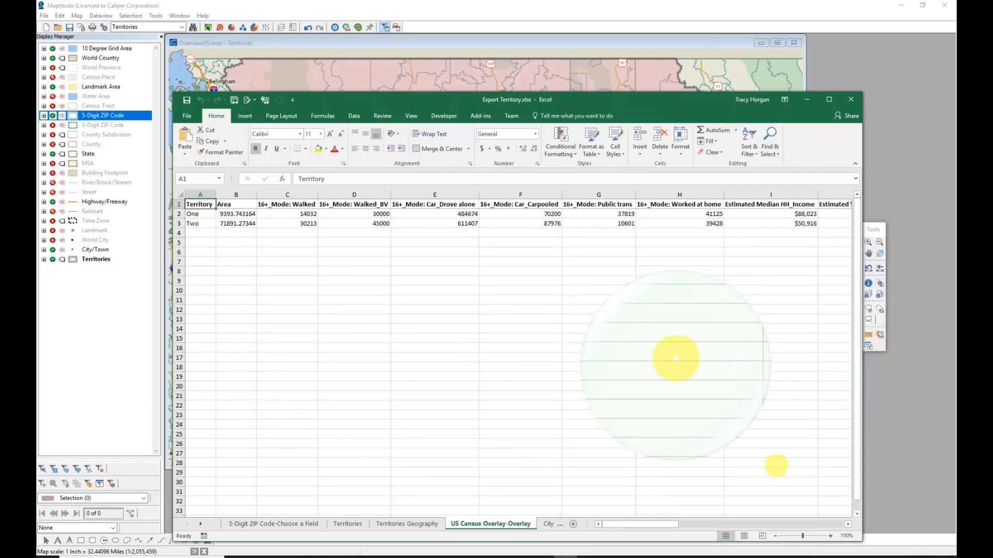
pyautogui.click(547, 524)
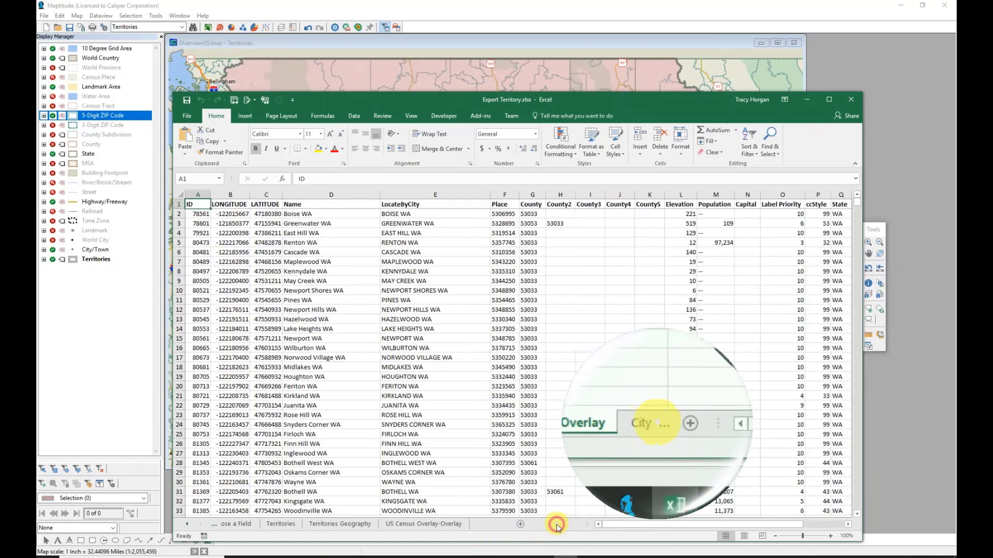
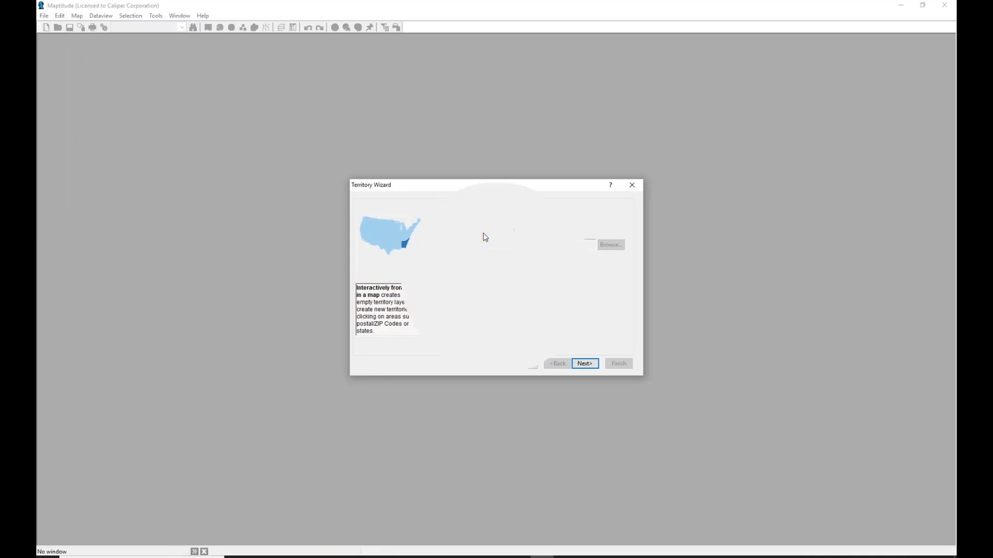
# Create territories from a territory table, using sheet 2016 of My Territories.xlsx as the source
pyautogui.click(484, 234)
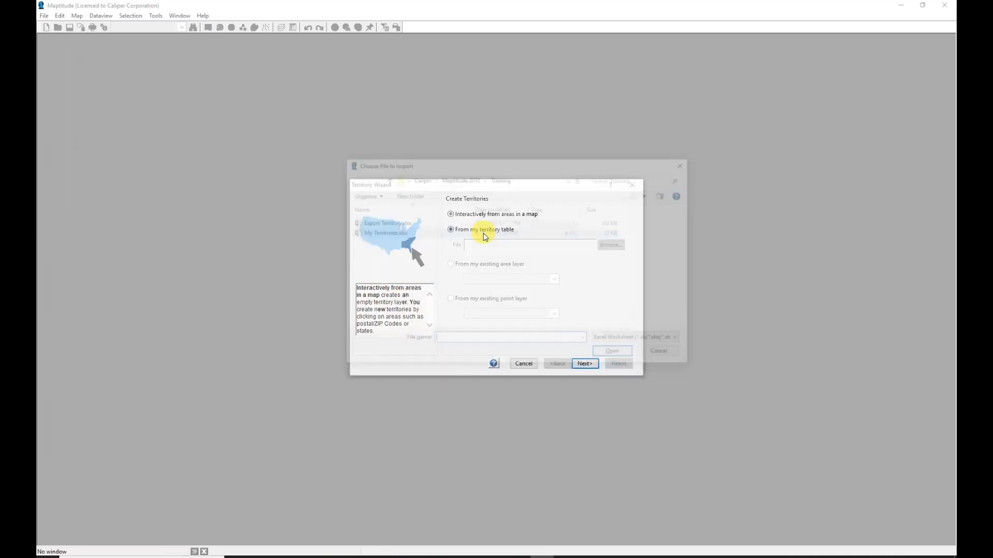
pyautogui.doubleClick(397, 233)
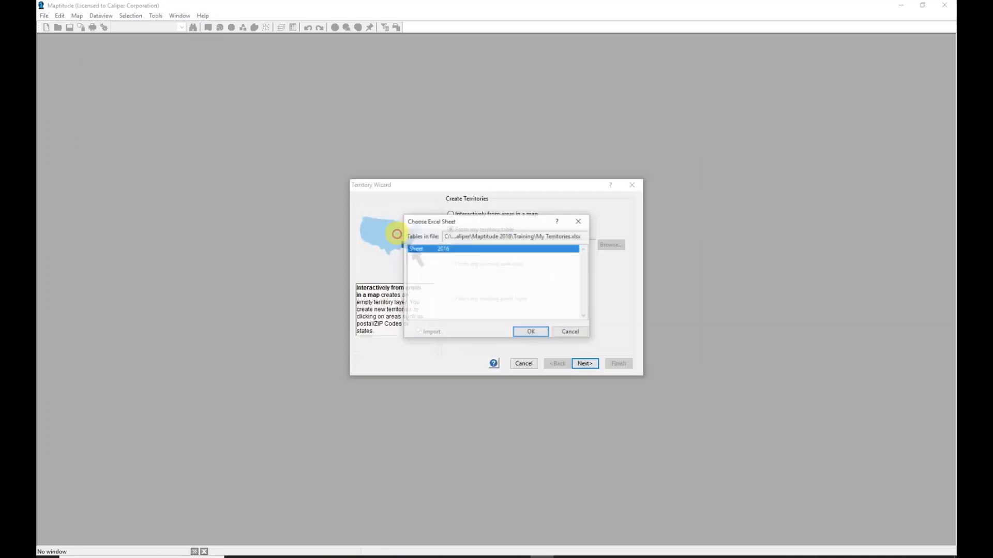
pyautogui.click(531, 332)
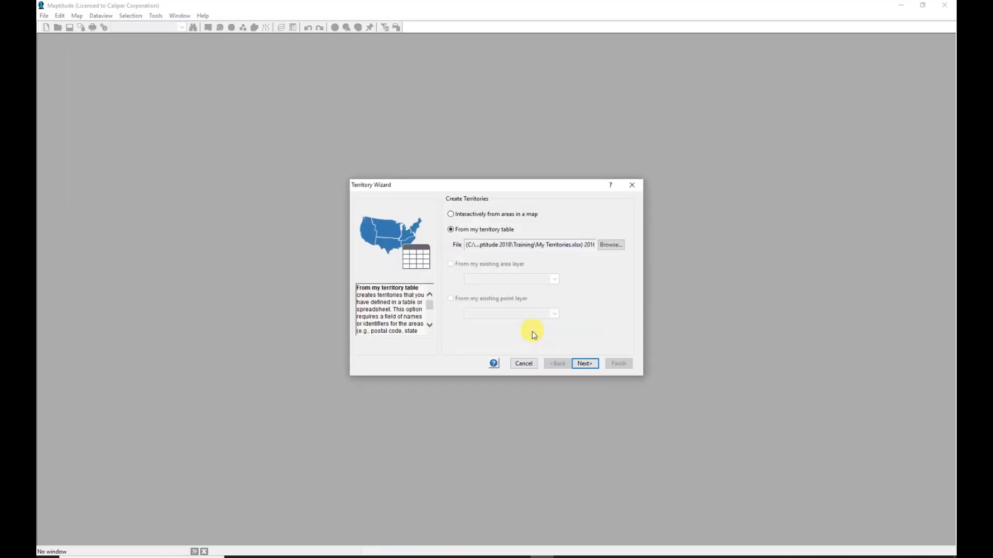
pyautogui.click(583, 364)
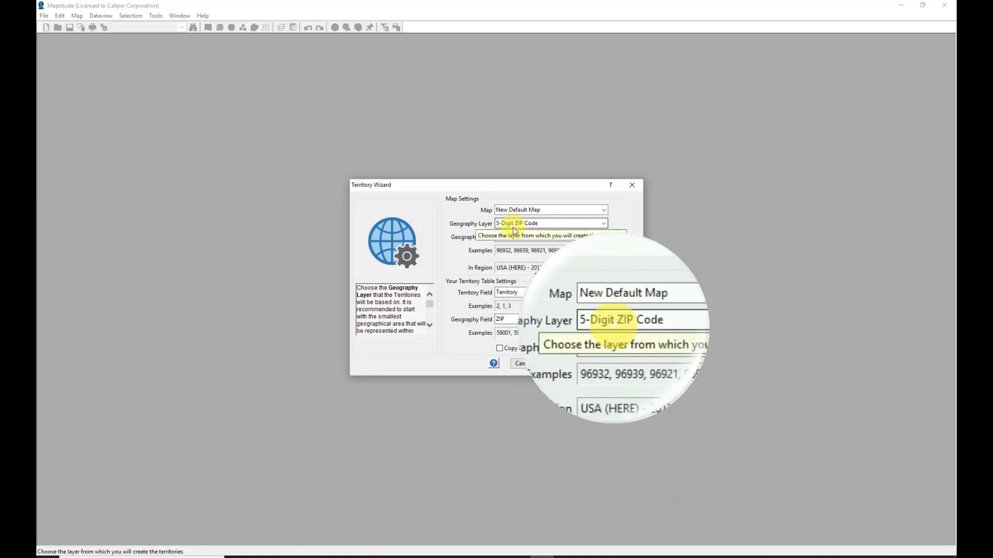
# Keep Territory as the territory field and ZIP as the geography field, and accept the 5-Digit ZIP Code map settings
pyautogui.click(516, 293)
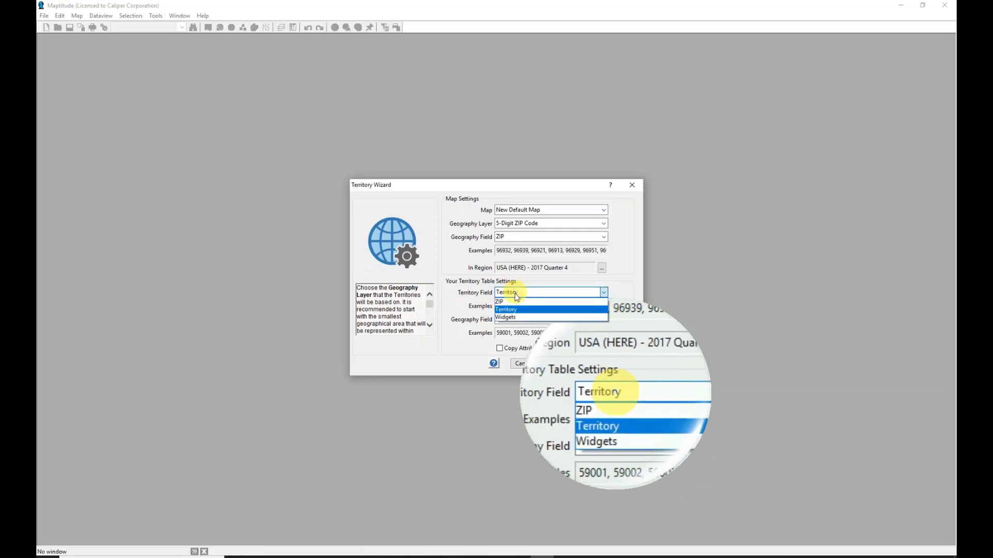
pyautogui.click(516, 293)
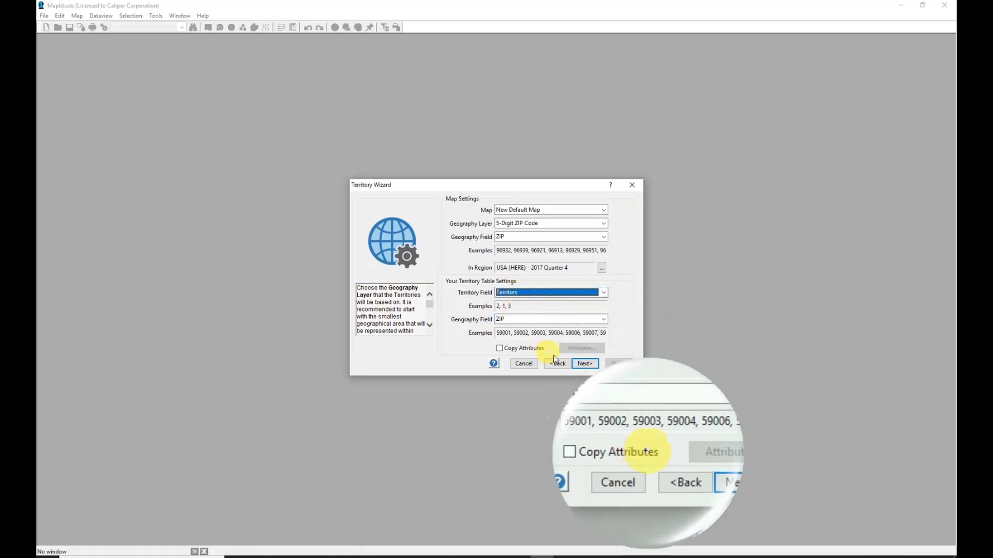
pyautogui.click(584, 364)
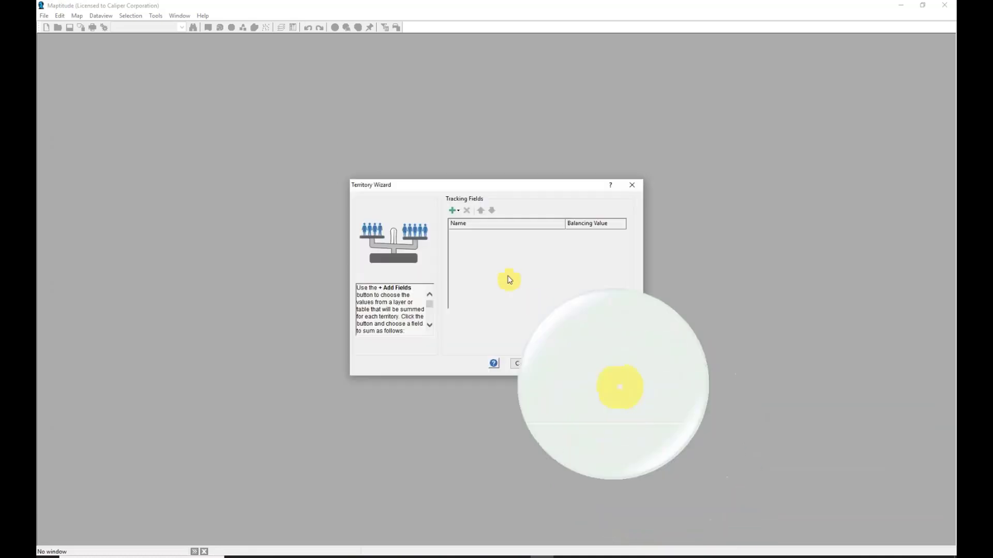
# Import the Widgets field from the territory table as a tracking field
pyautogui.click(458, 212)
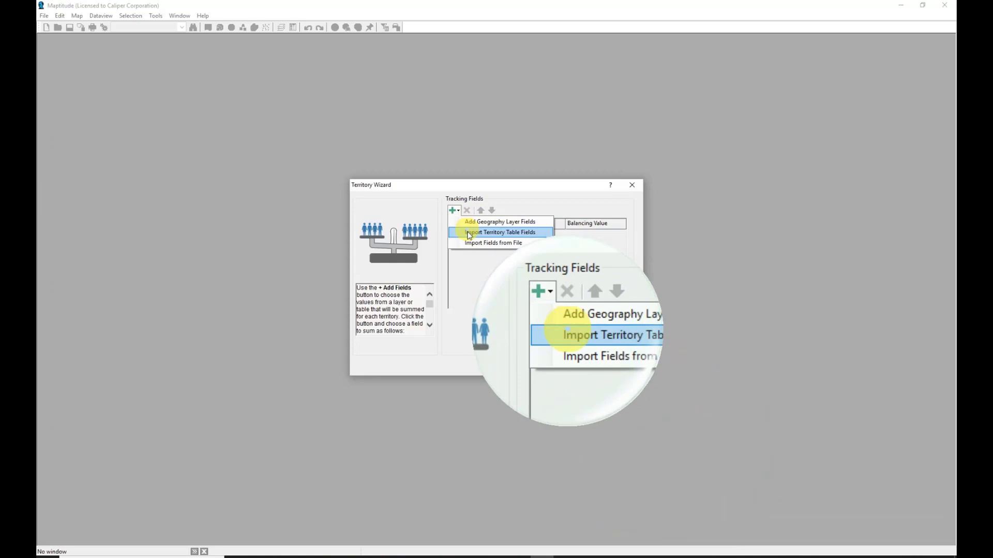
pyautogui.click(469, 234)
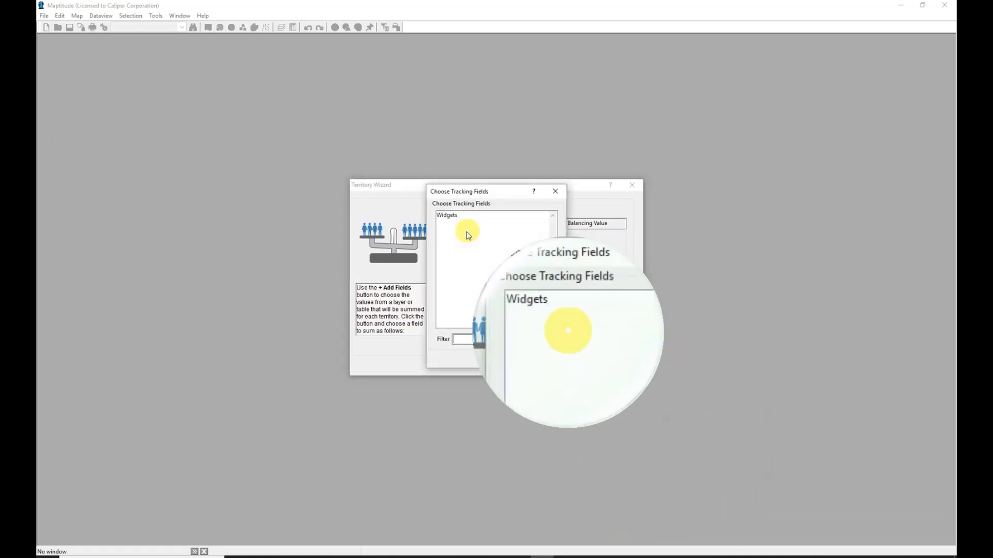
pyautogui.click(452, 218)
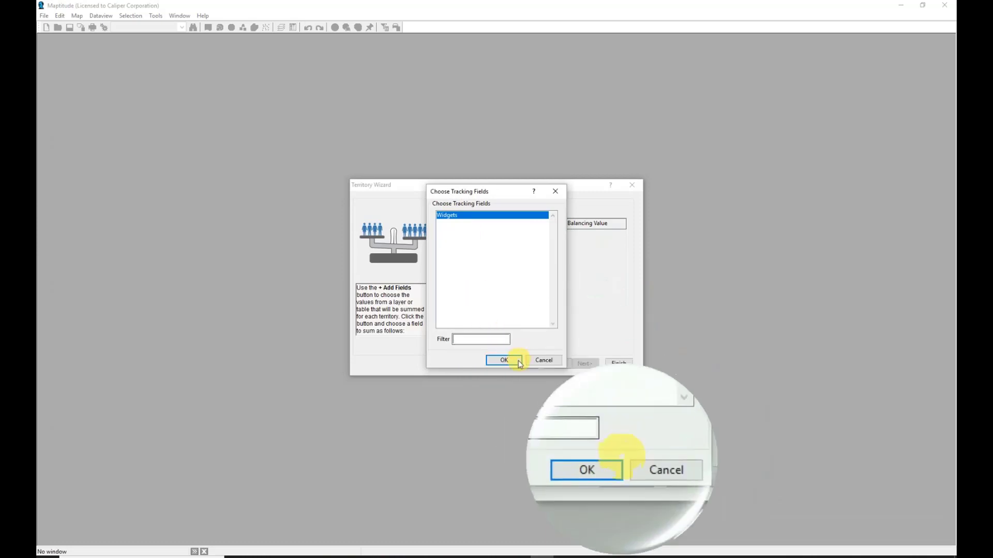
pyautogui.click(508, 357)
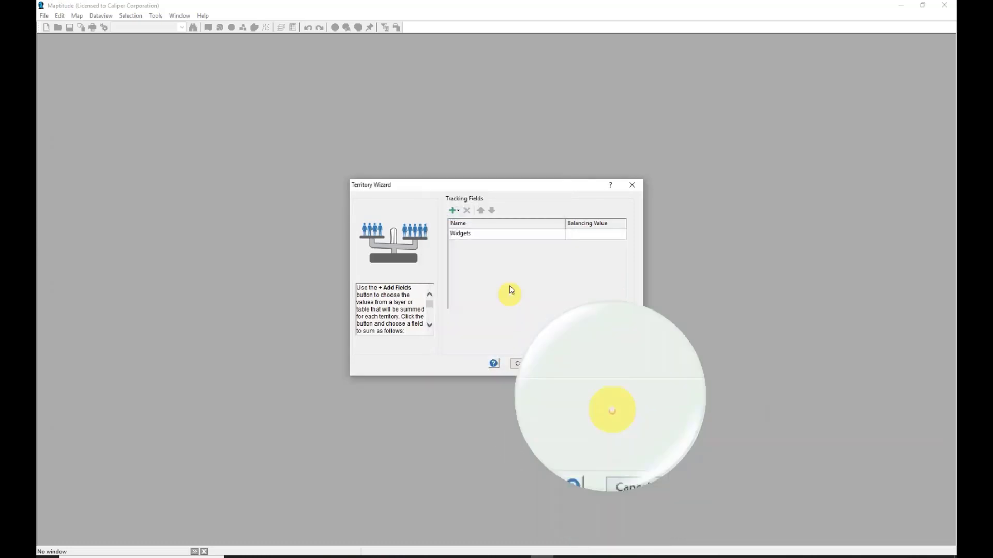
# Add the geography layer's household income fields from [HH_Income <$10K] through [HH_Income $200K+] as tracking fields
pyautogui.click(458, 211)
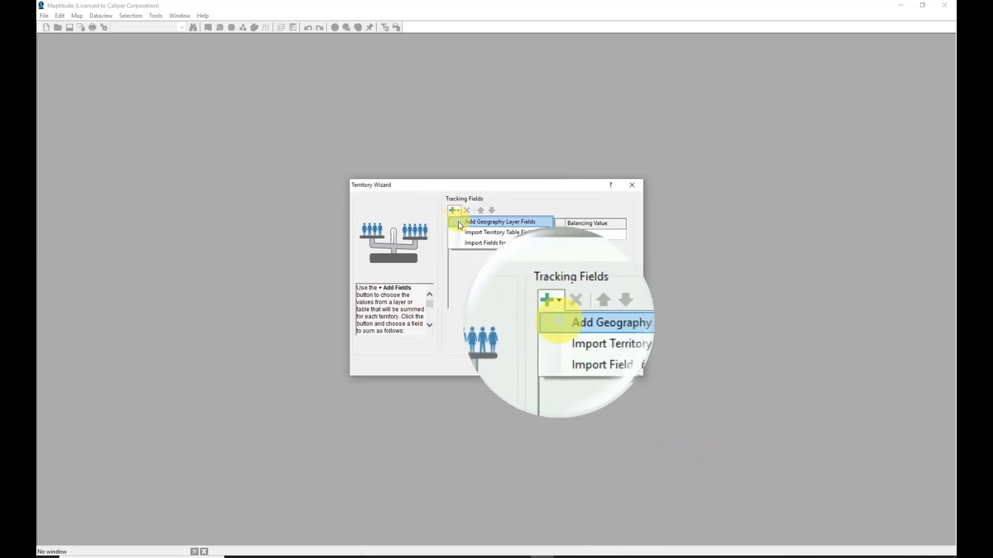
pyautogui.click(460, 221)
pyautogui.moveTo(459, 215); pyautogui.dragTo(462, 287)
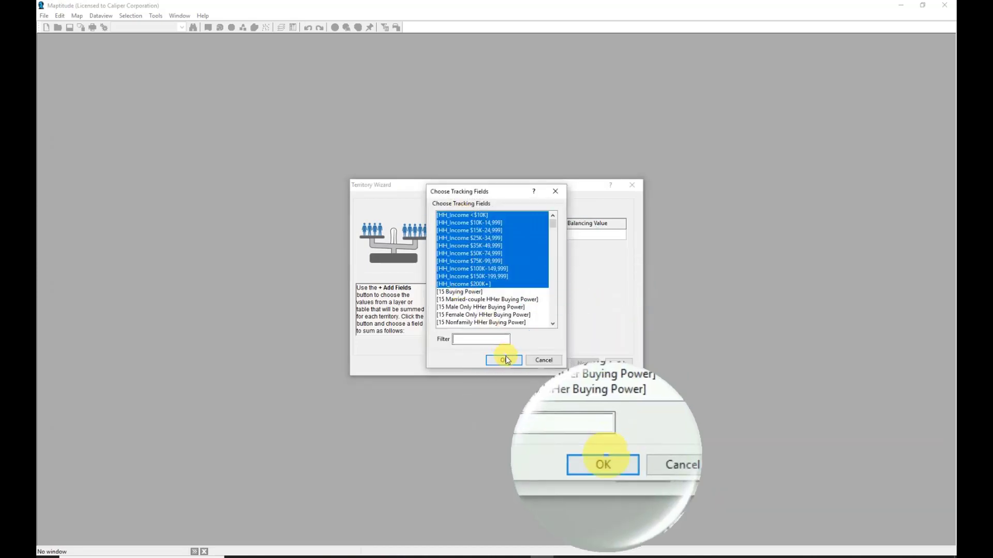
pyautogui.click(505, 360)
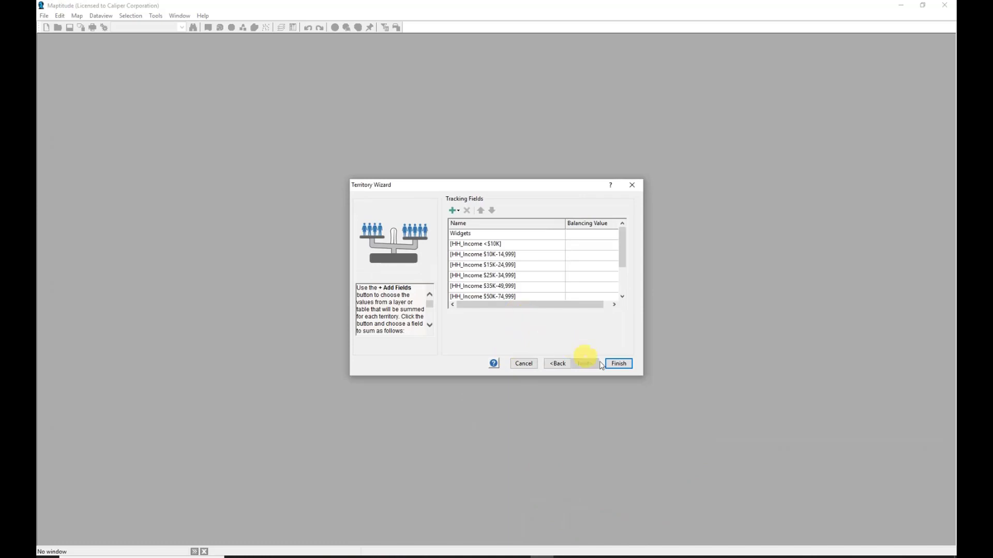
# Save the new territory layer as 2016 Territories.dbd, and close its map without saving the map changes
pyautogui.click(620, 363)
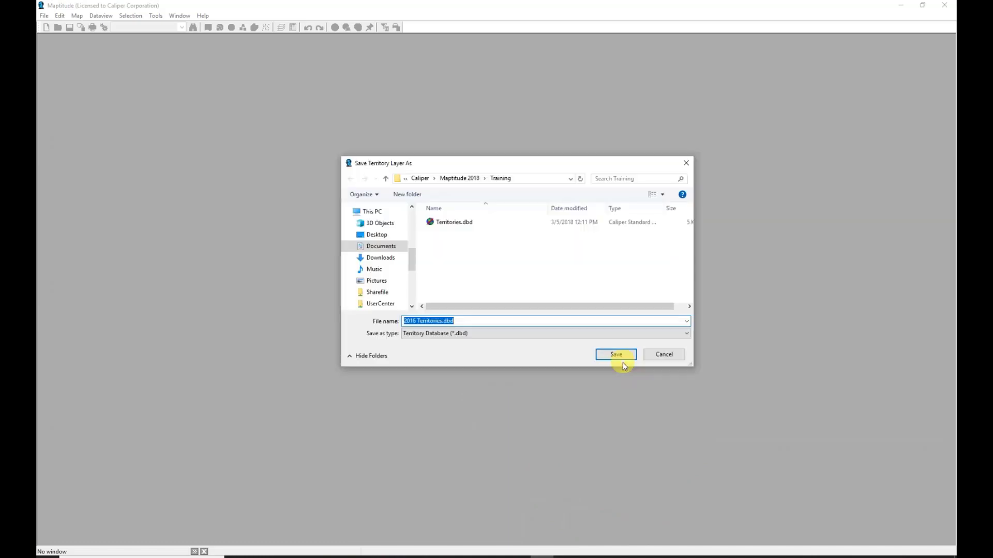
pyautogui.click(622, 360)
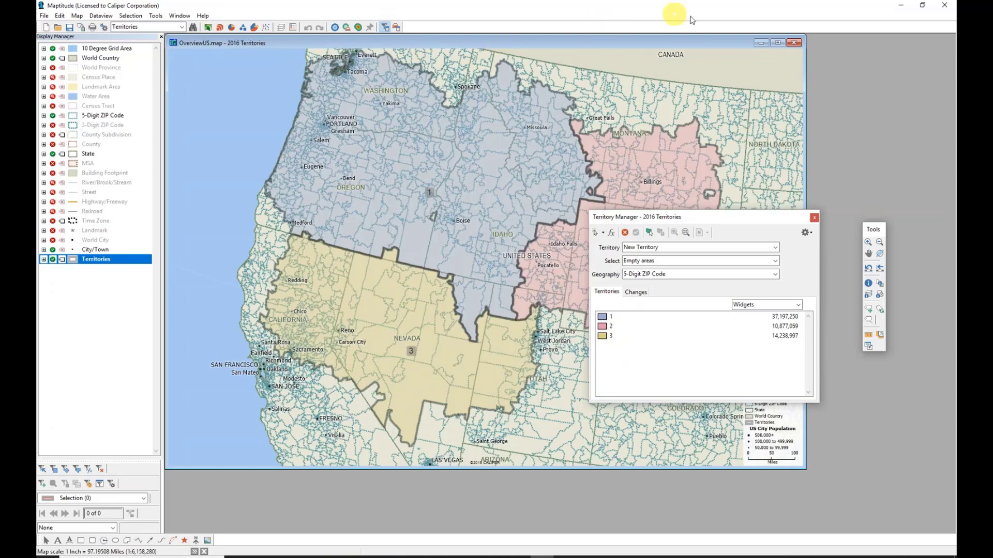
pyautogui.click(801, 44)
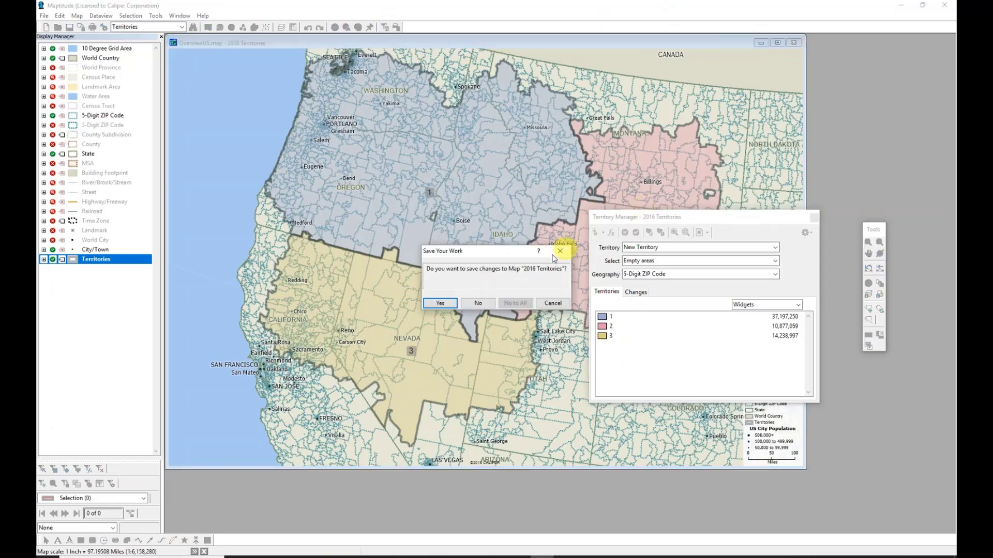
pyautogui.click(471, 303)
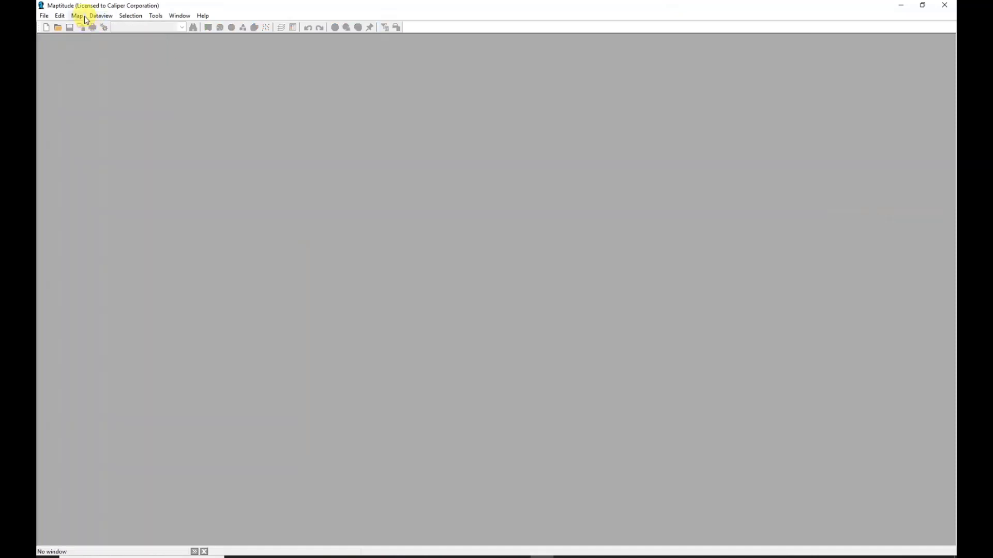
# Open the MapPoint map file Custom territories.ptm from the Training folder
pyautogui.click(77, 16)
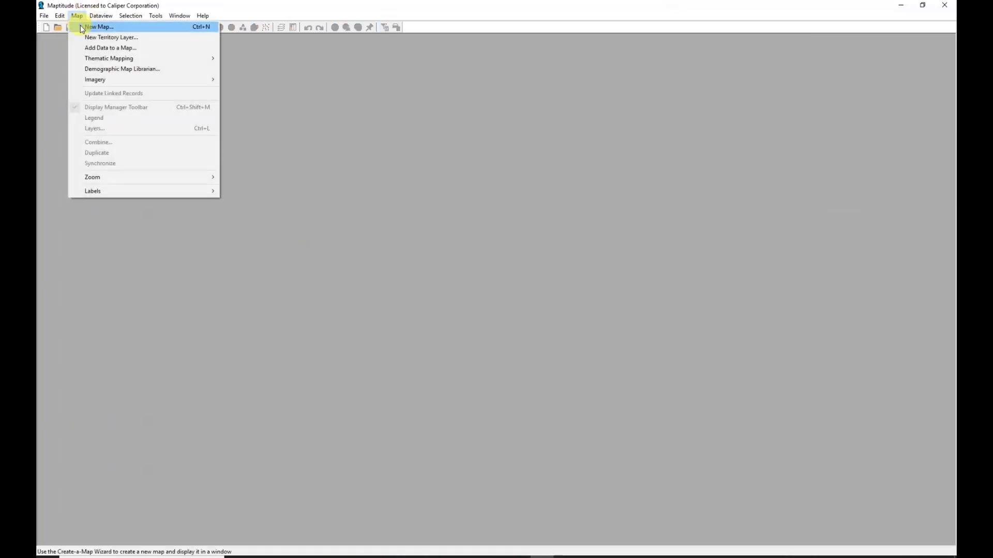
pyautogui.click(77, 16)
pyautogui.click(44, 16)
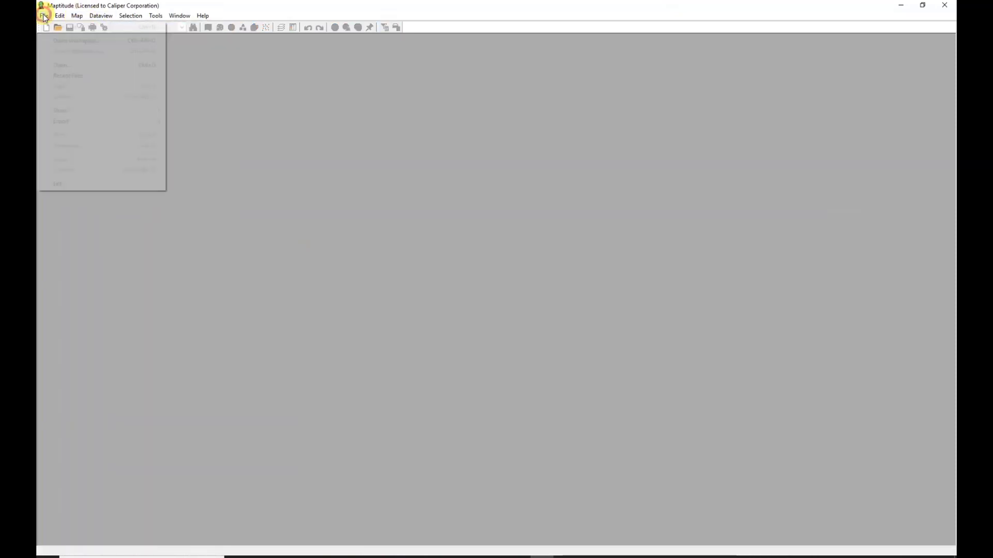
pyautogui.click(61, 65)
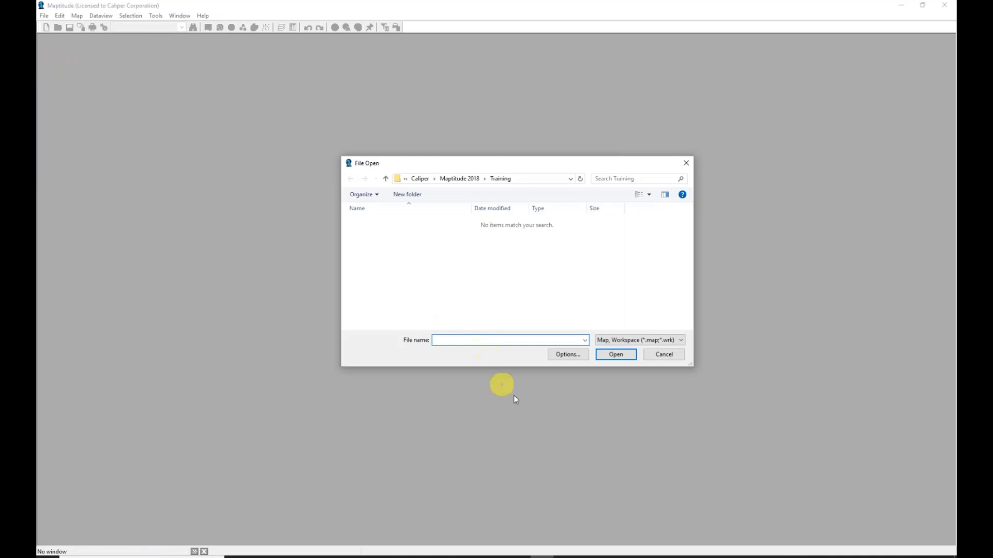
pyautogui.click(620, 341)
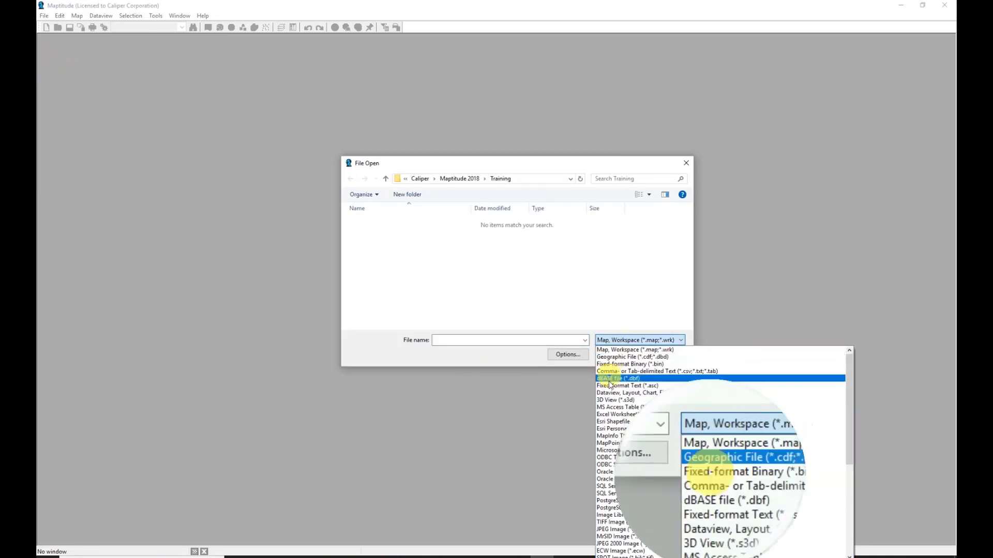
pyautogui.click(613, 444)
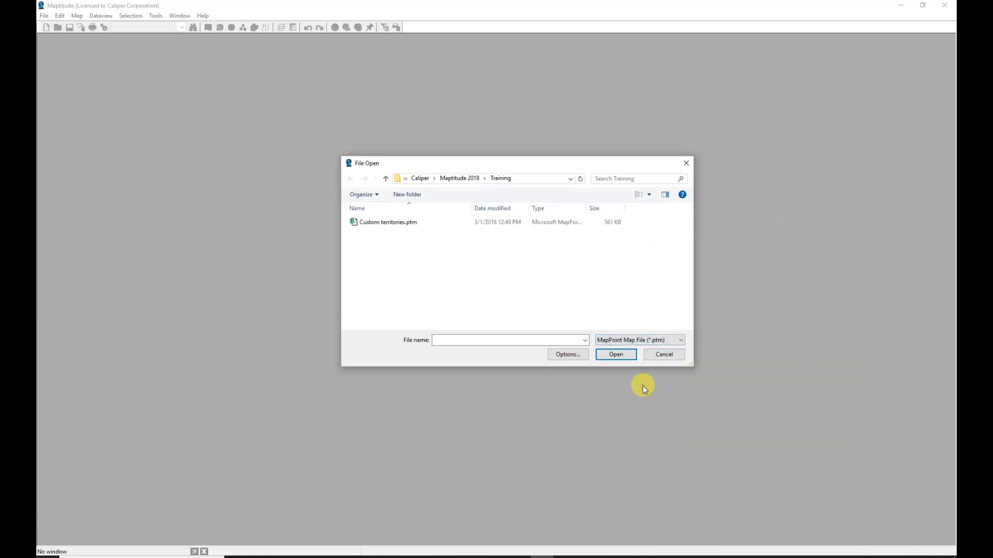
pyautogui.click(377, 223)
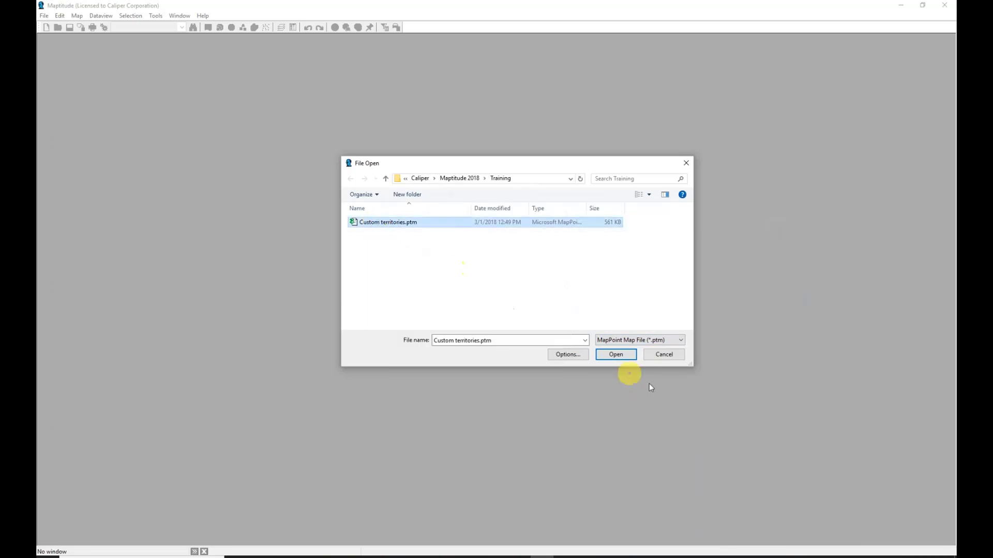
pyautogui.click(623, 356)
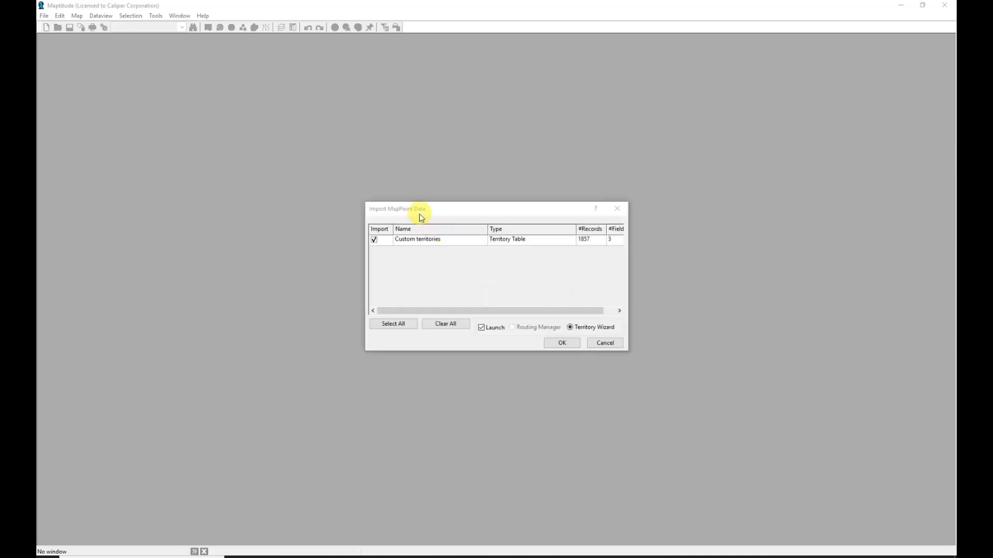
# Import the Custom territories table into a new MapPoint folder inside Training, keeping the Territory Wizard set to launch
pyautogui.click(420, 213)
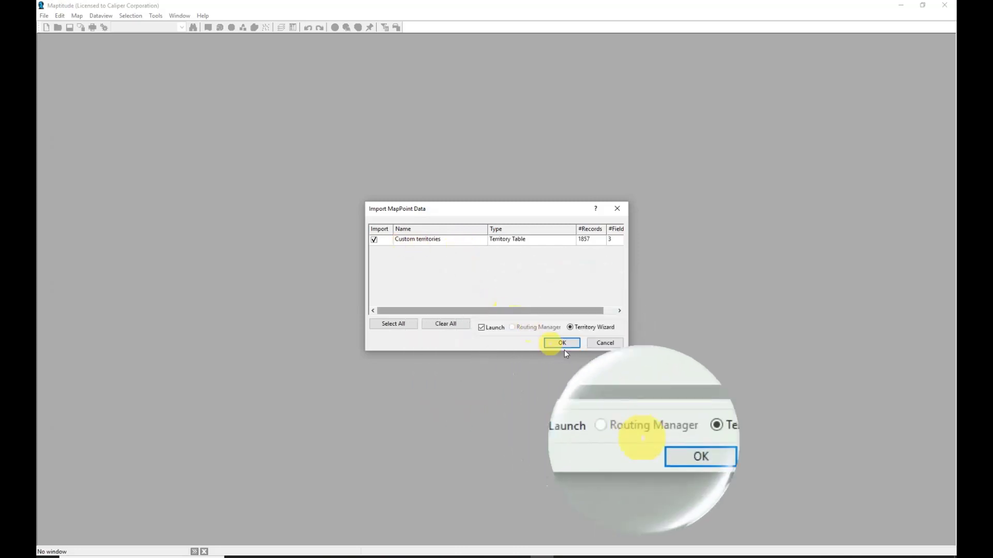
pyautogui.click(562, 343)
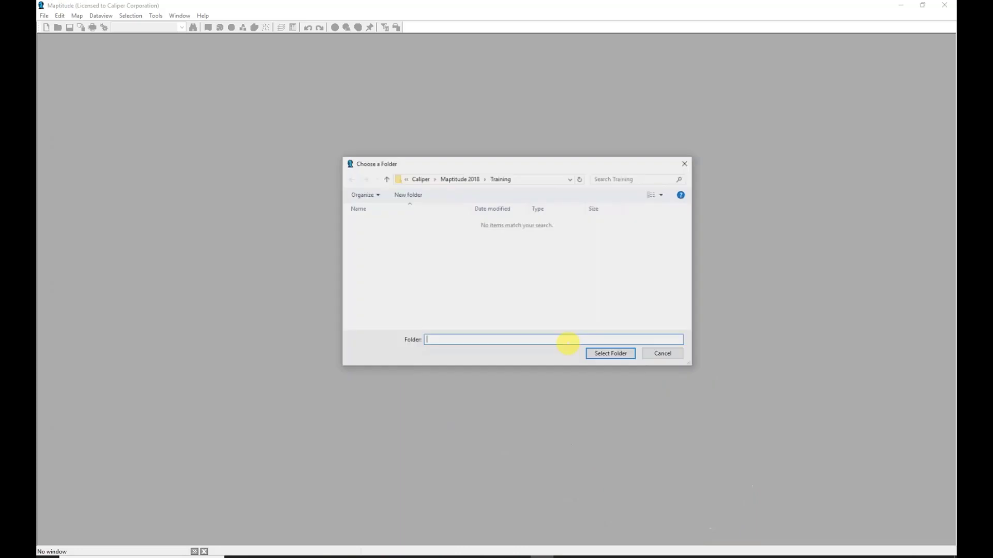
pyautogui.click(418, 200)
pyautogui.write('MapPoint')
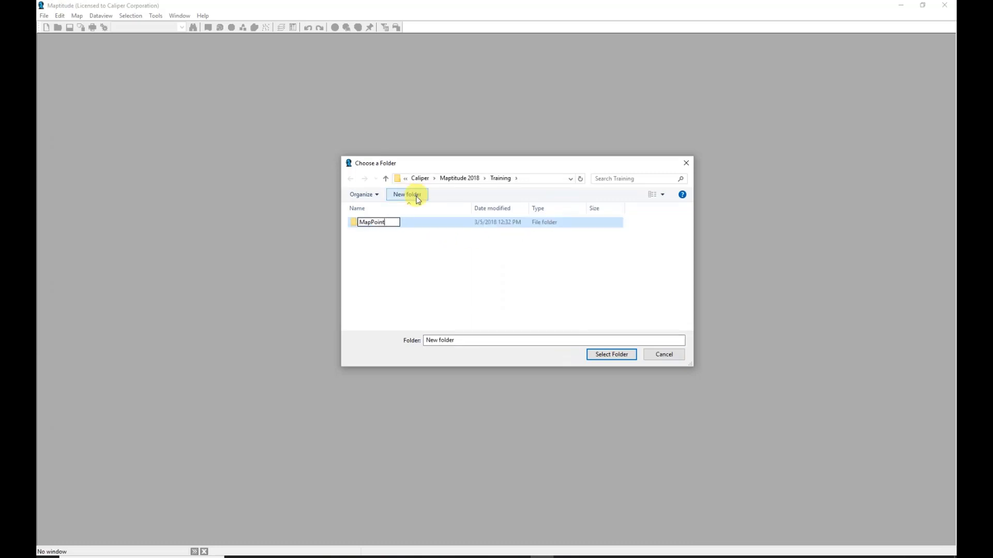
pyautogui.press('Return')
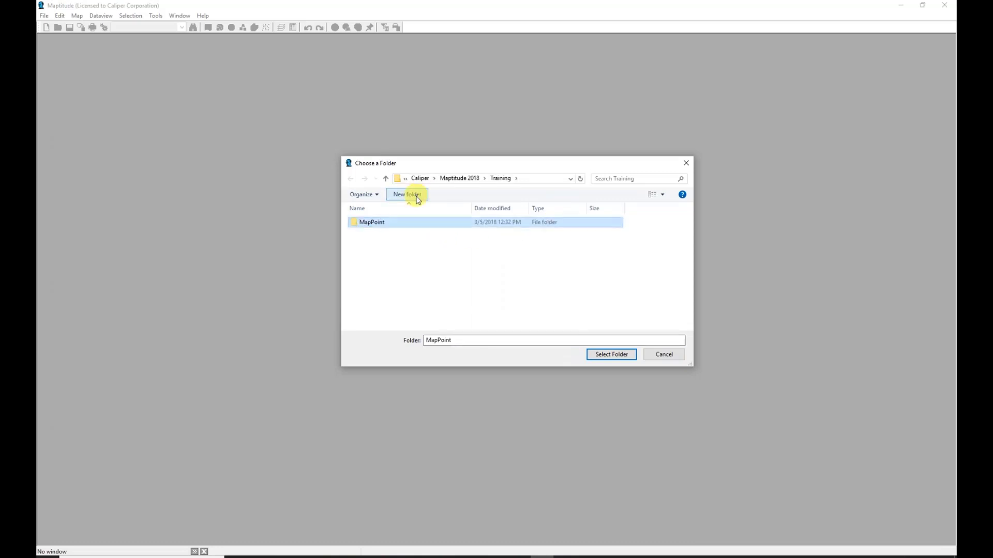
pyautogui.click(611, 354)
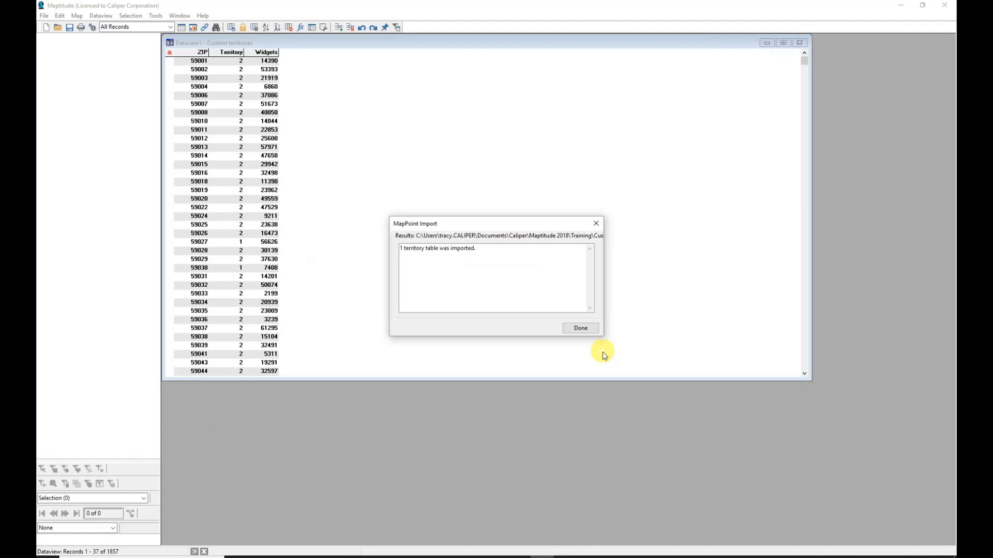
# Create territories from the imported territory table, accepting the 5-Digit ZIP Code layer with Territory and ZIP as the table fields
pyautogui.press('Return')
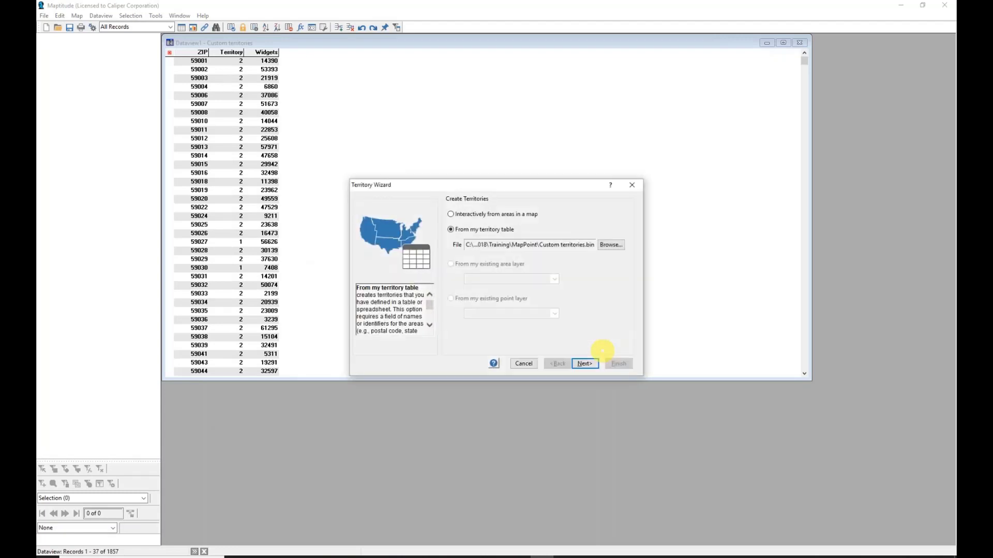
pyautogui.press('Return')
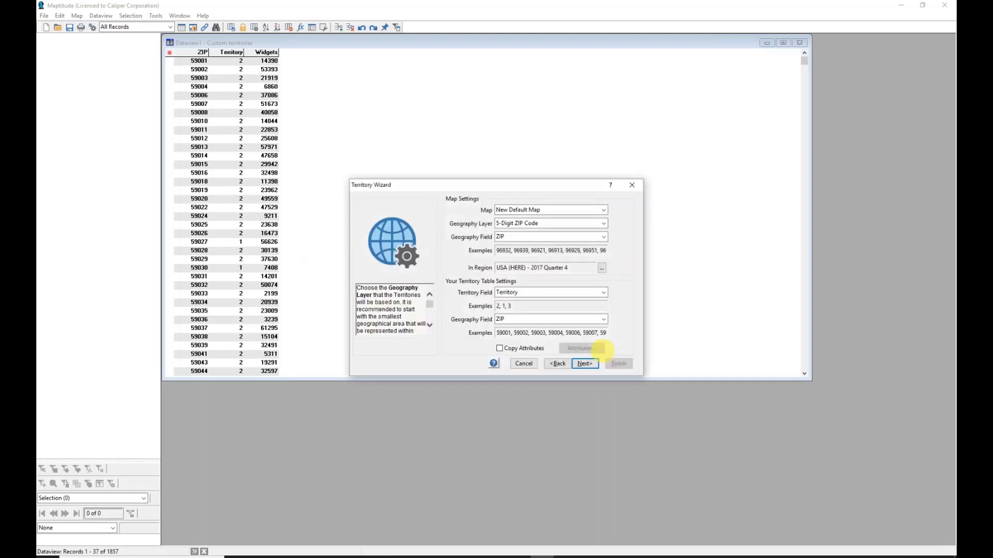
pyautogui.press('Return')
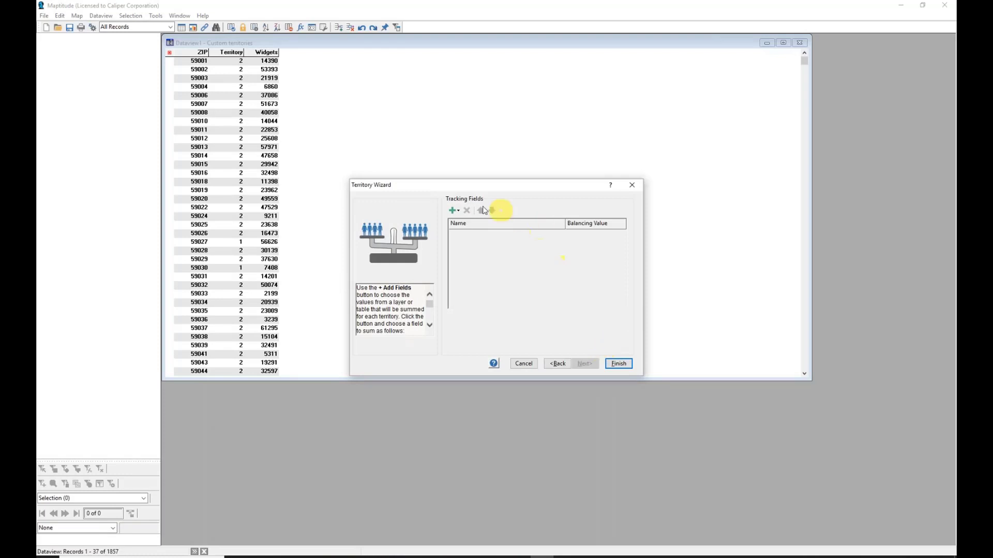
# Import the territory table's Widgets field as a tracking field, and save the territory layer as Custom territories.dbd
pyautogui.click(462, 212)
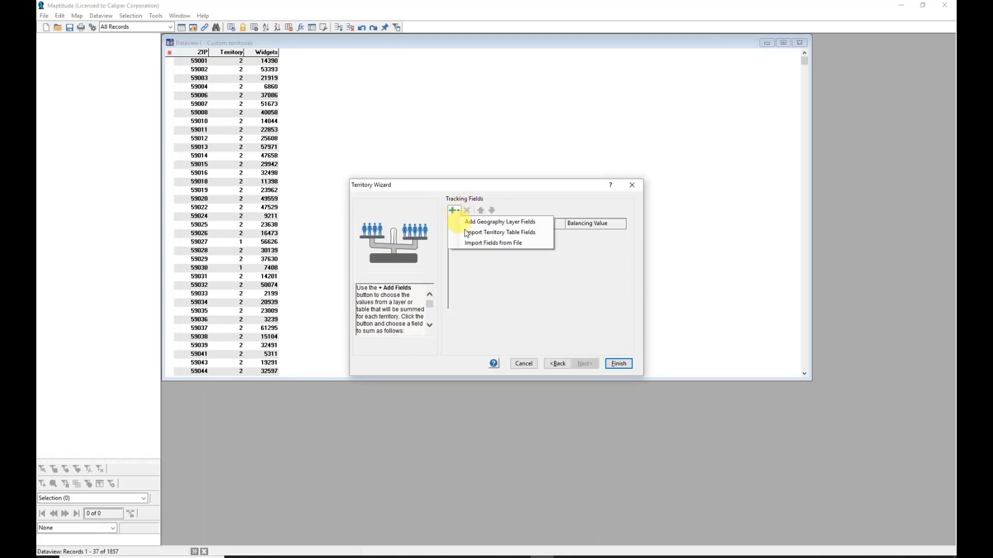
pyautogui.click(468, 234)
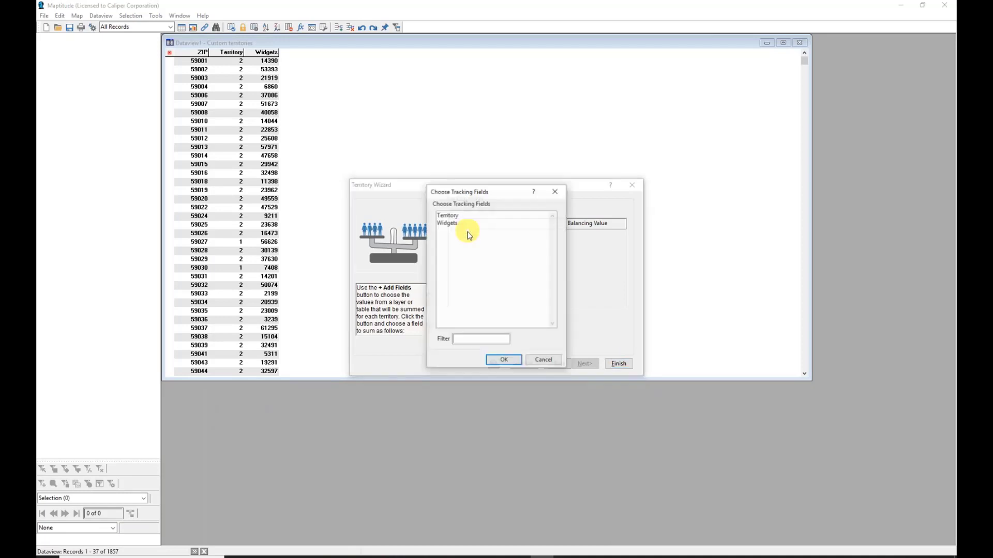
pyautogui.click(462, 227)
pyautogui.click(509, 364)
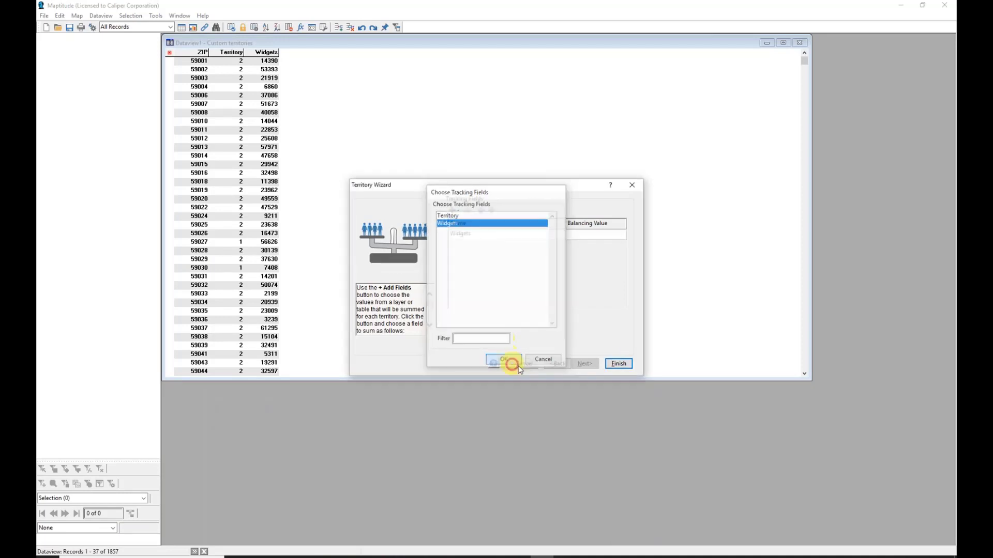
pyautogui.click(622, 368)
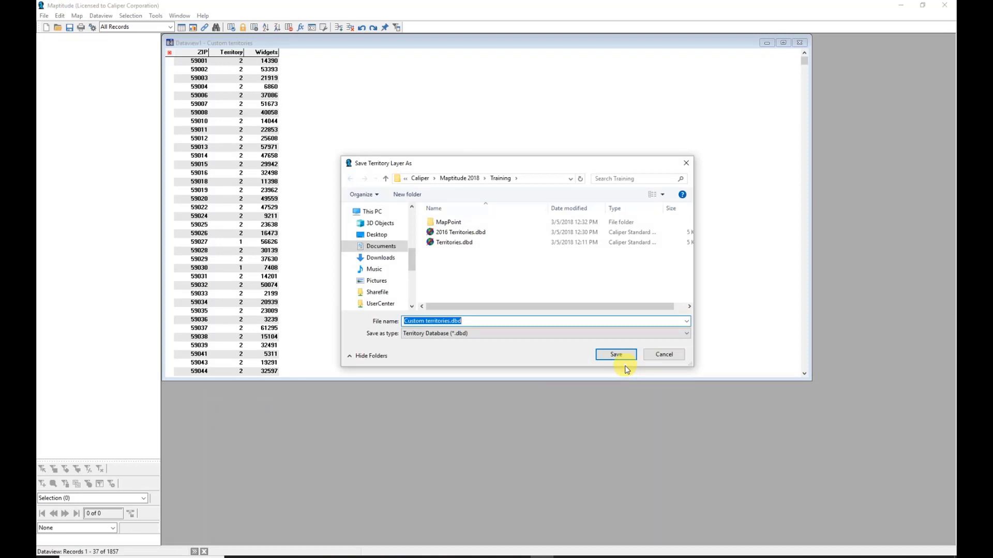
pyautogui.press('Return')
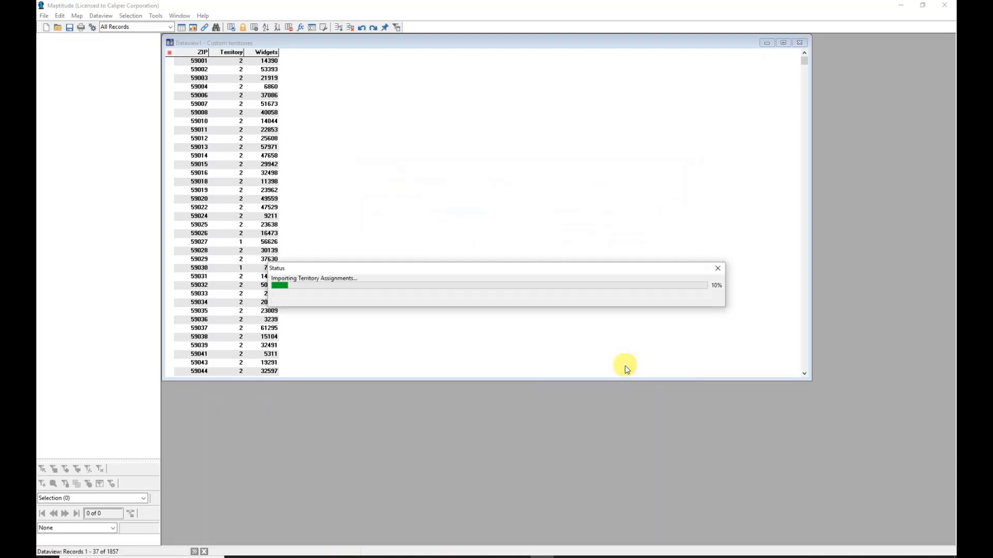